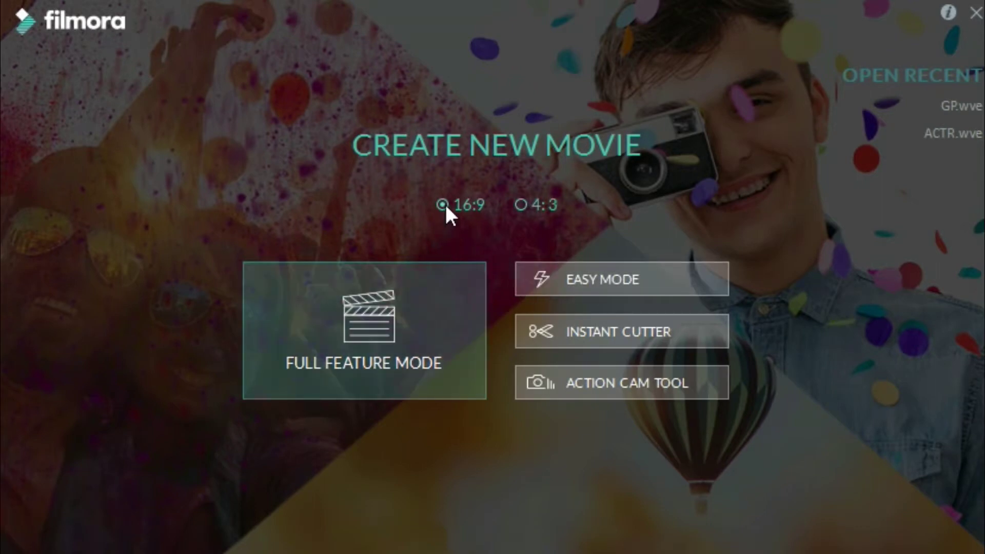
- Create a new movie with a 16:9 aspect ratio in Full Feature Mode
left_click(525, 203)
left_click(465, 205)
left_click(404, 288)
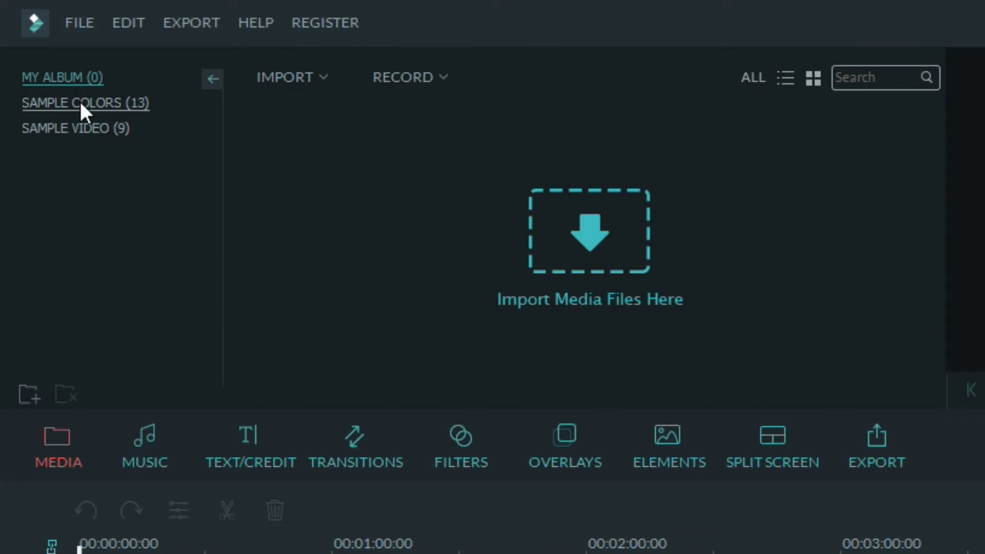
- Look through the Sample Colors and the Countdown clips in Sample Video in the media library
left_click(80, 103)
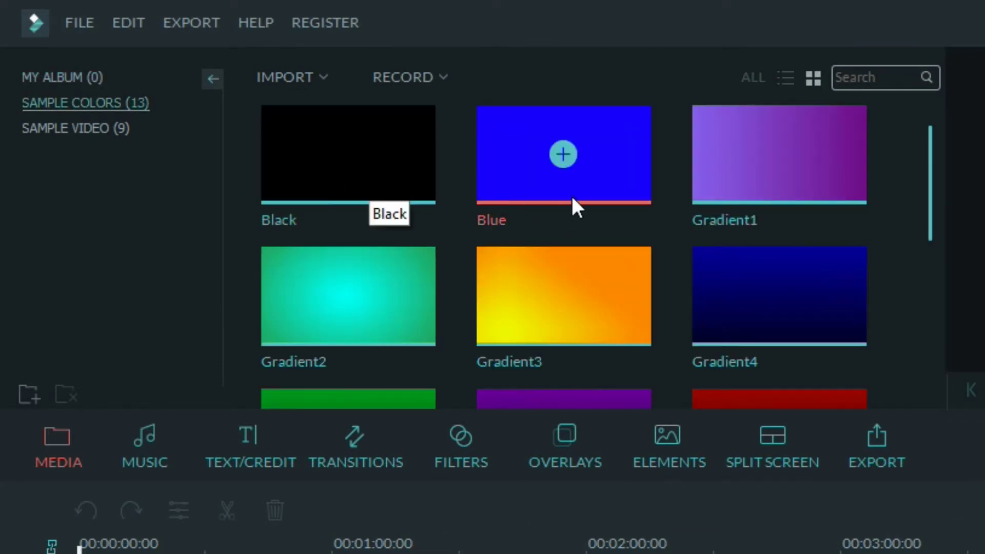
scroll(573, 206, "down", 6)
left_click(105, 128)
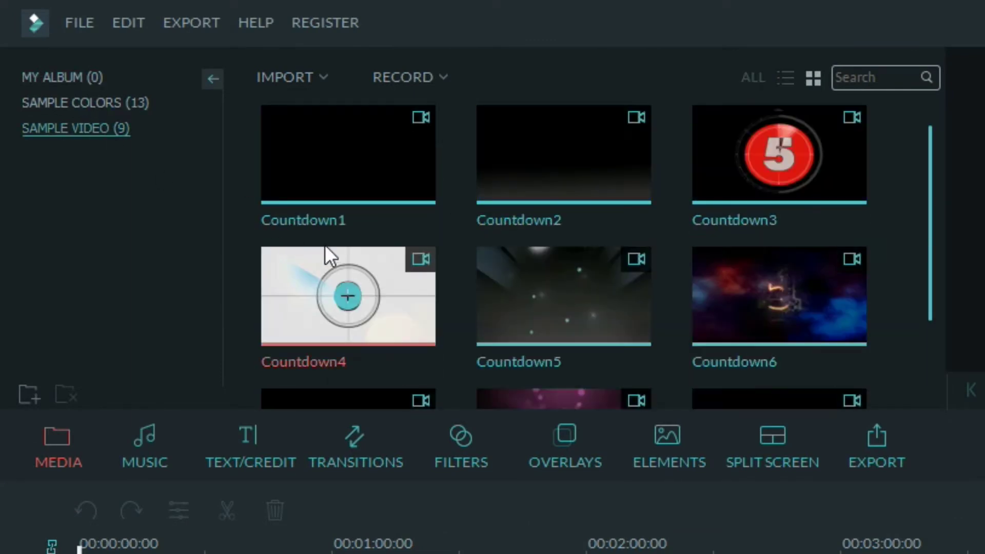
scroll(481, 201, "down", 3)
scroll(638, 293, "up", 3)
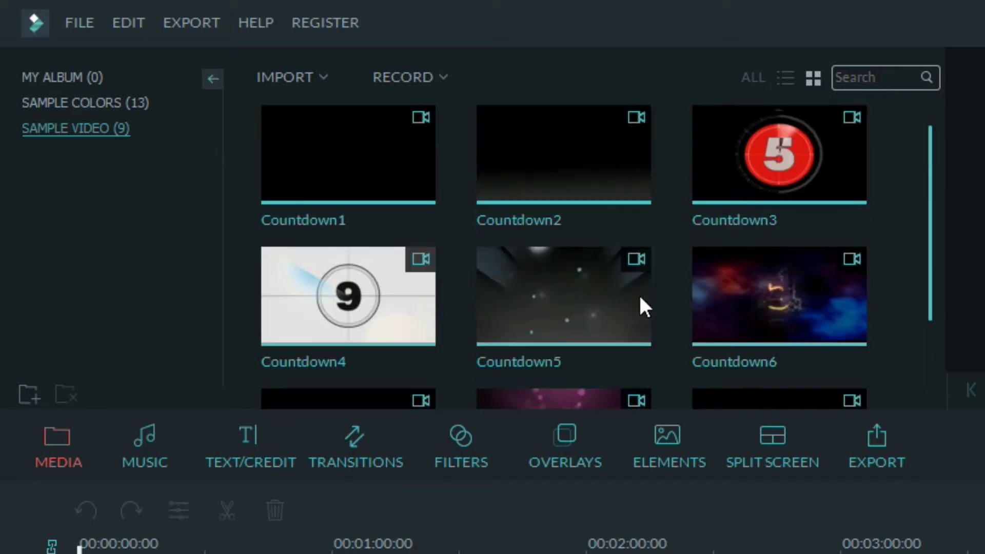
scroll(638, 293, "down", 3)
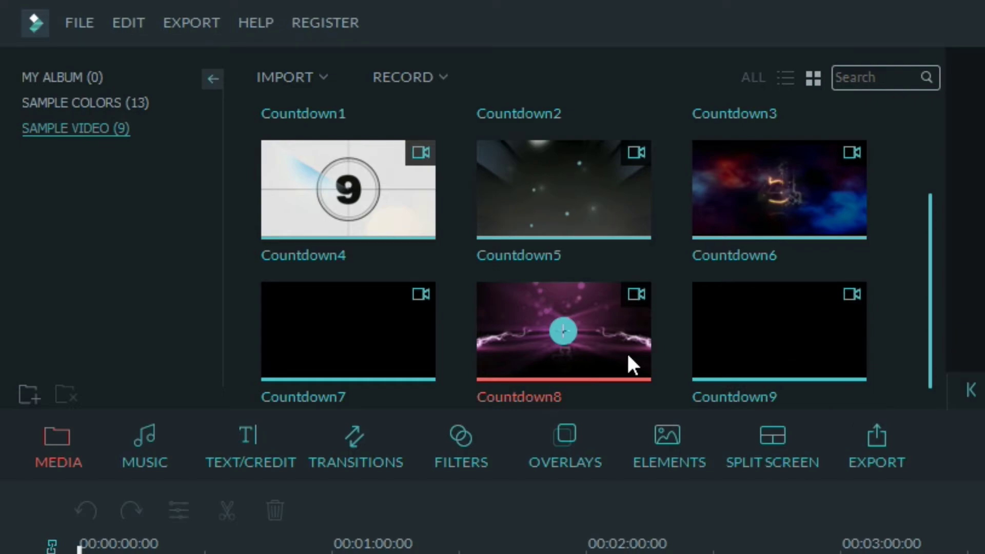
double_click(394, 323)
scroll(393, 281, "up", 3)
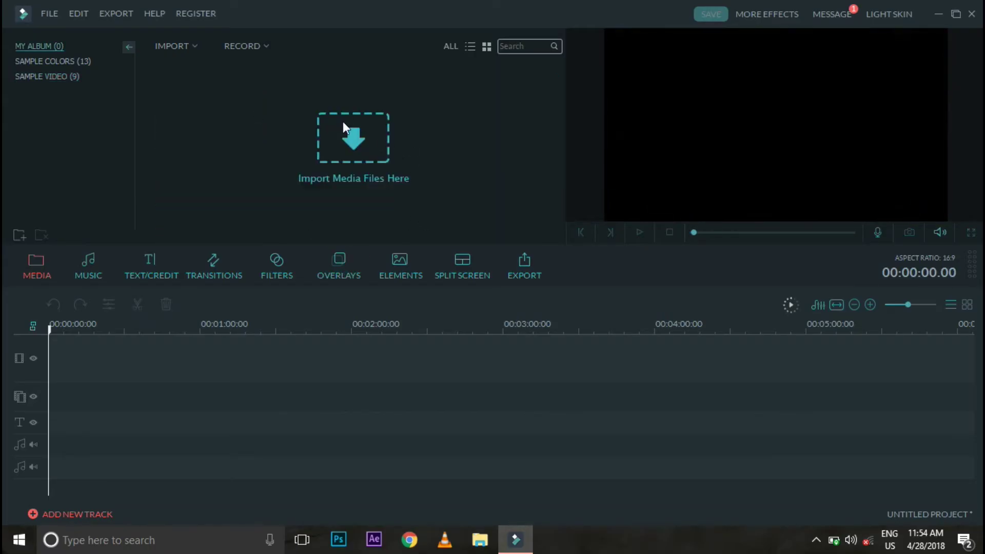
- Import all the media files from the Effects > Pixabay folder into My Album
left_click(343, 123)
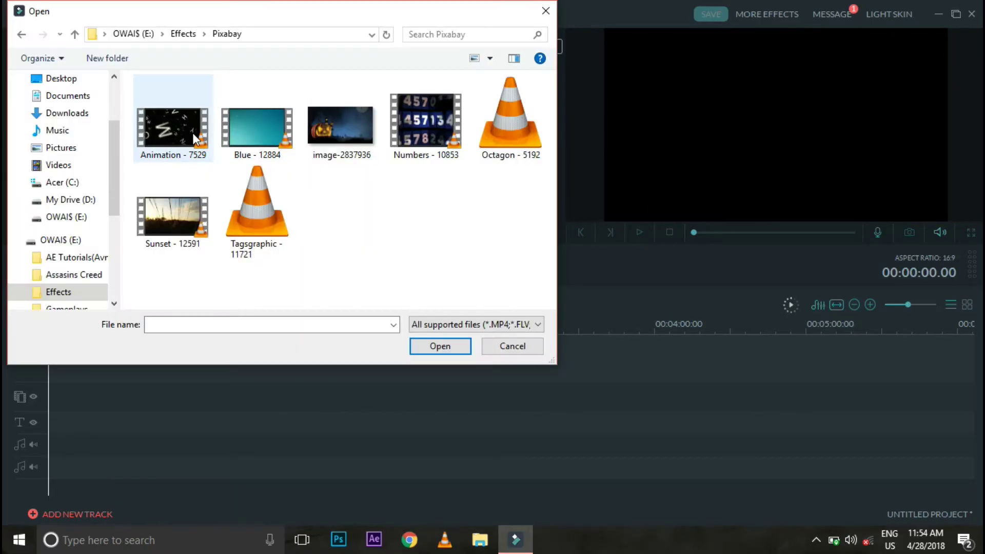
left_click_drag(468, 261, 135, 75)
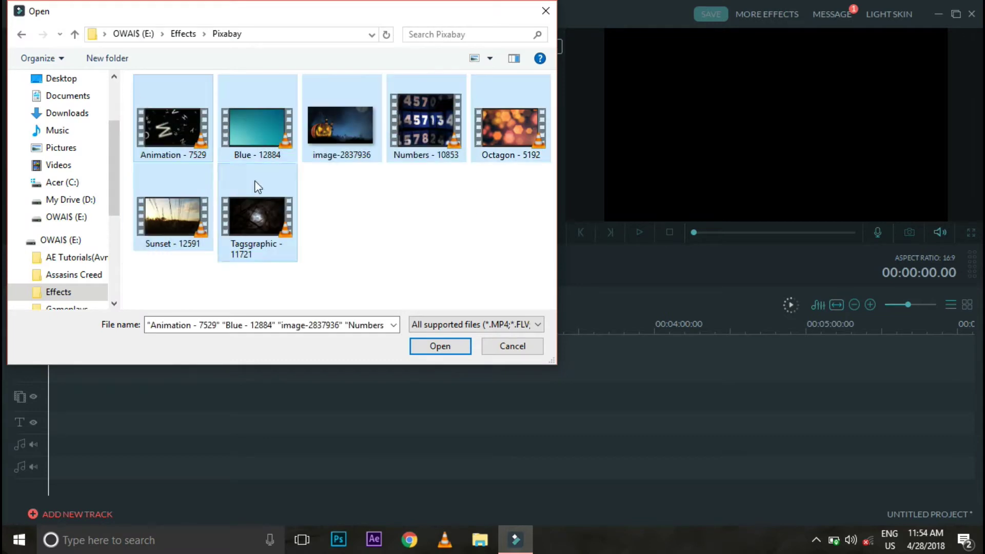
left_click(441, 346)
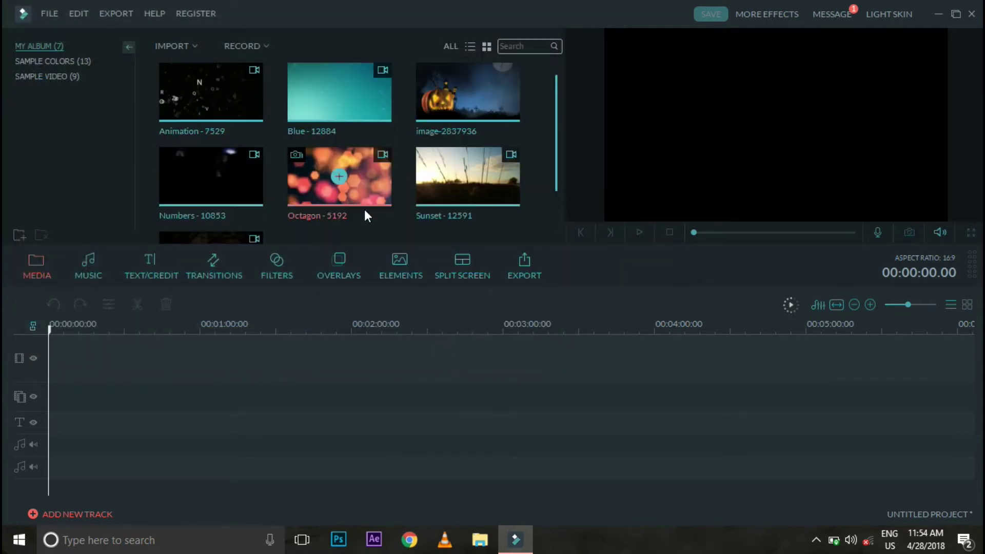
scroll(366, 210, "down", 1)
scroll(365, 210, "up", 1)
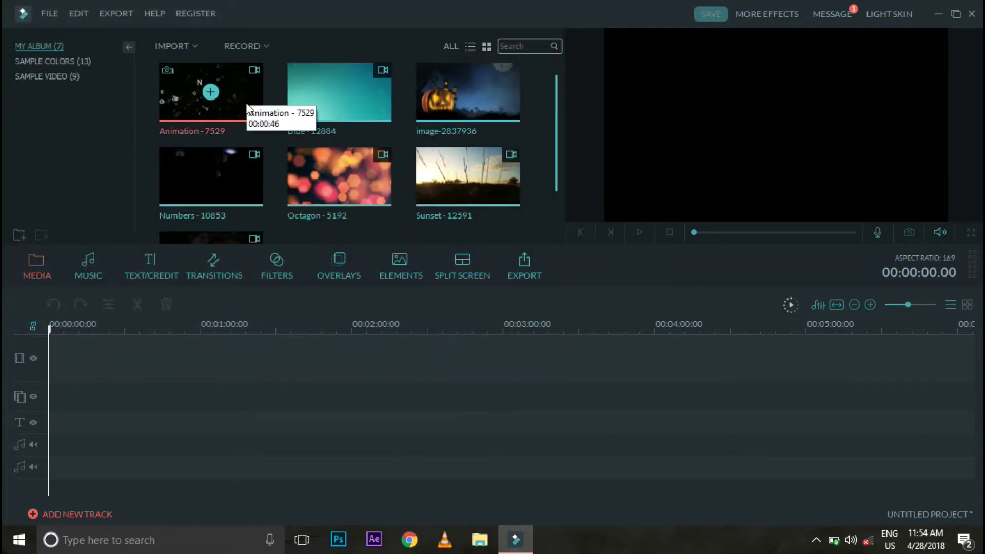
- Place the Animation - 7529, Blue - 12884 and Octagon - 5192 clips one after another on the video track
left_click_drag(248, 107, 142, 374)
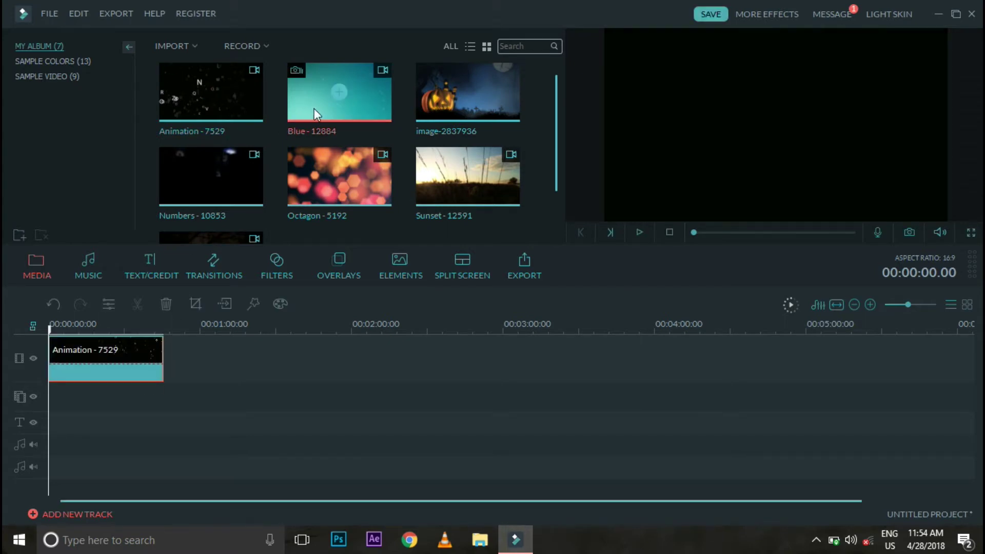
left_click_drag(314, 109, 226, 358)
left_click_drag(304, 190, 233, 356)
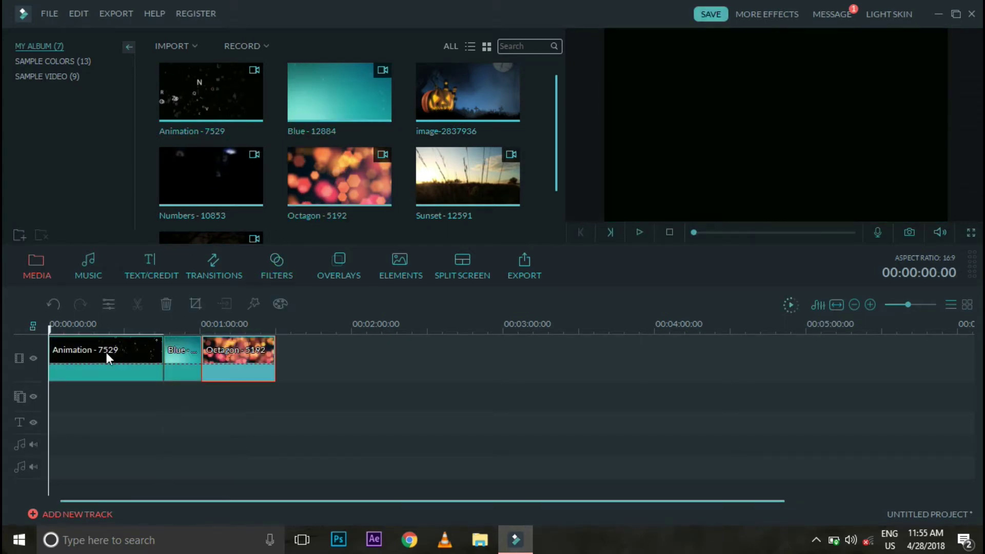
- Delete the Animation - 7529 and Blue - 12884 clips from the video track
right_click(106, 352)
left_click(123, 347)
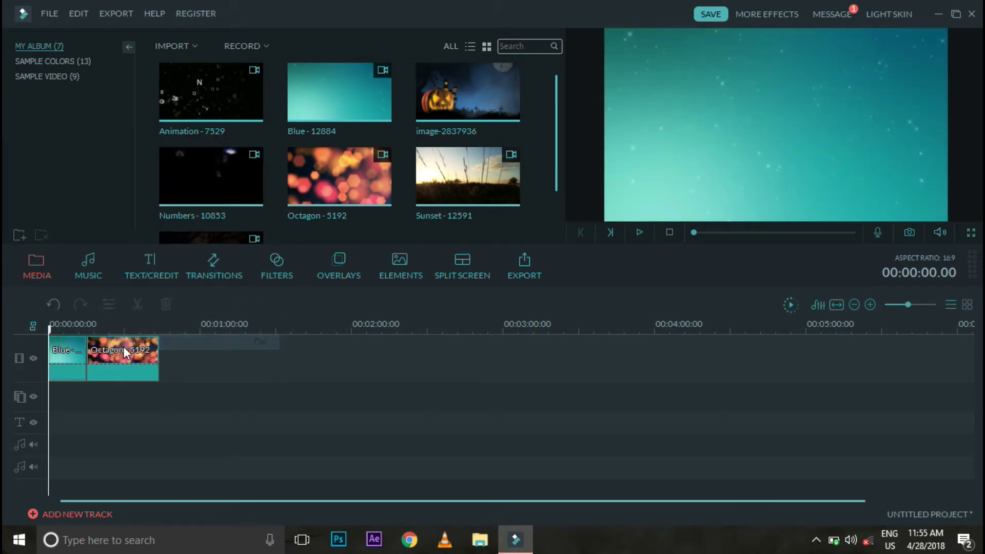
right_click(63, 353)
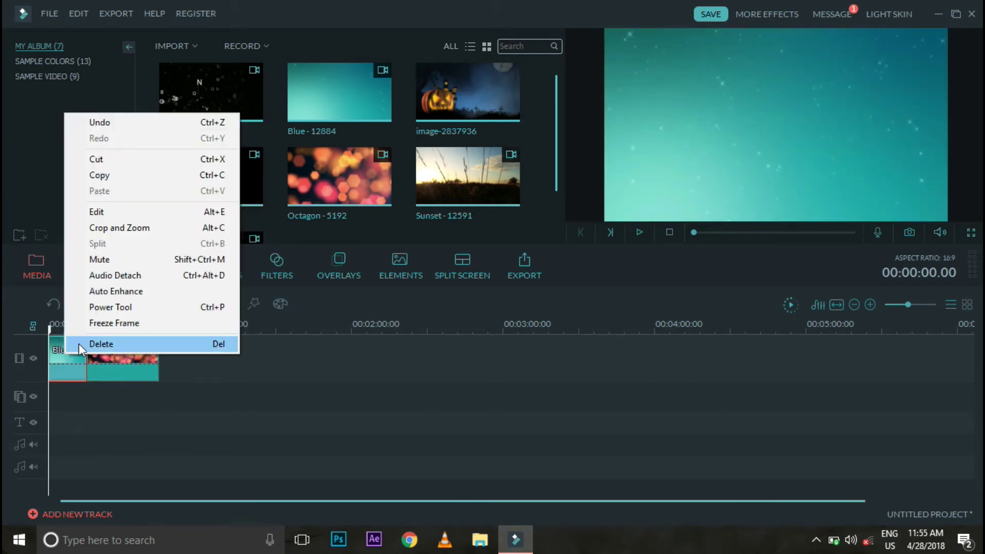
left_click(80, 343)
- Place the Sunset - 12591 clip after the Octagon clip on the video track and play the timeline from the start
left_click_drag(416, 201, 136, 367)
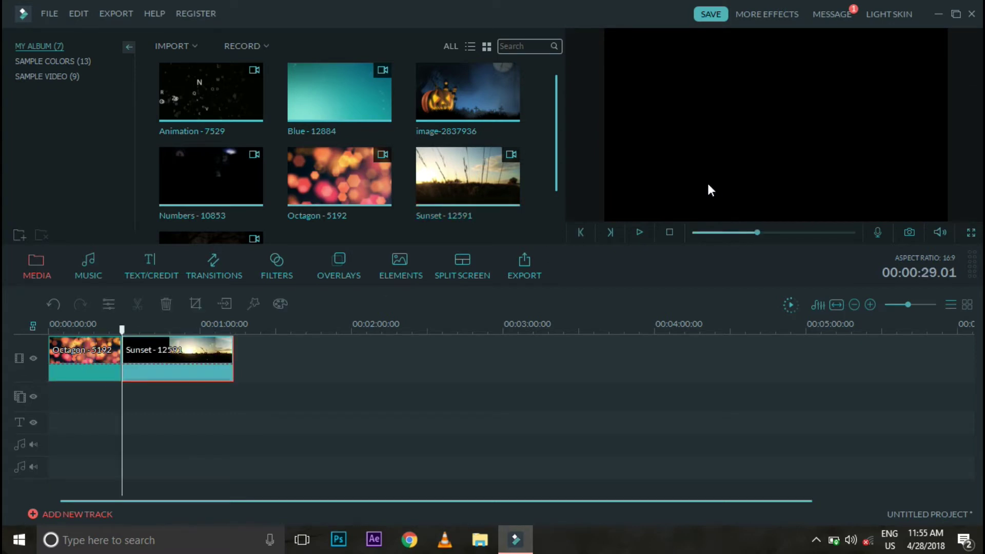
left_click(669, 233)
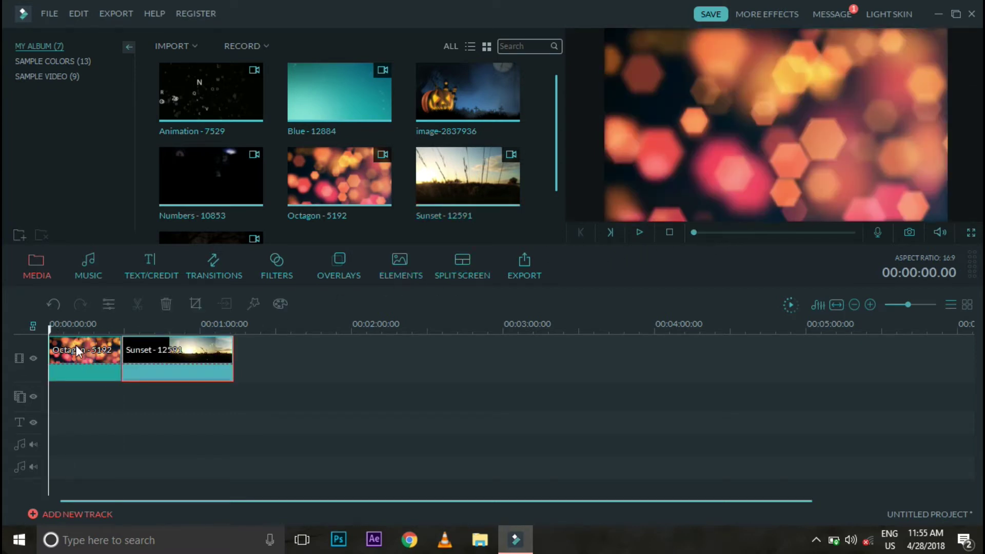
key("space")
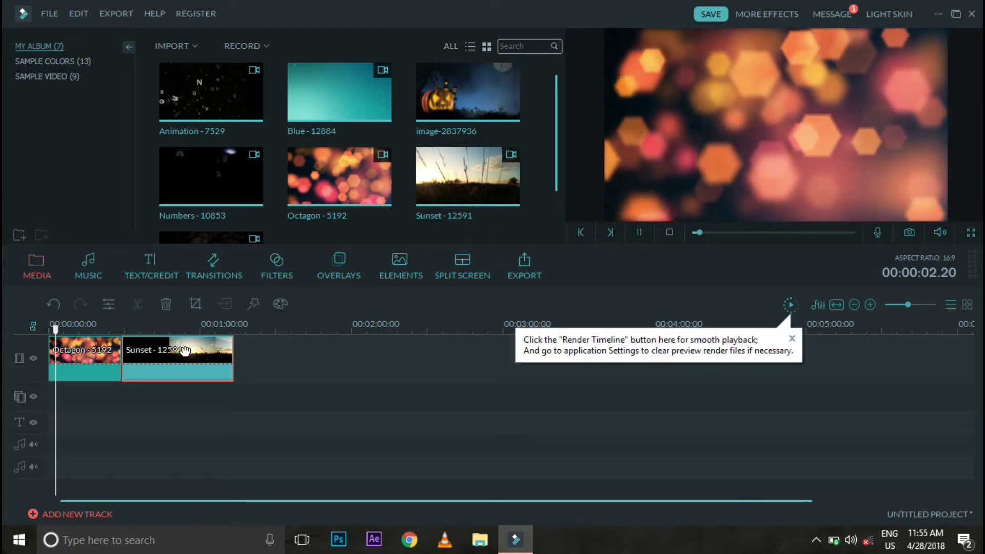
double_click(740, 149)
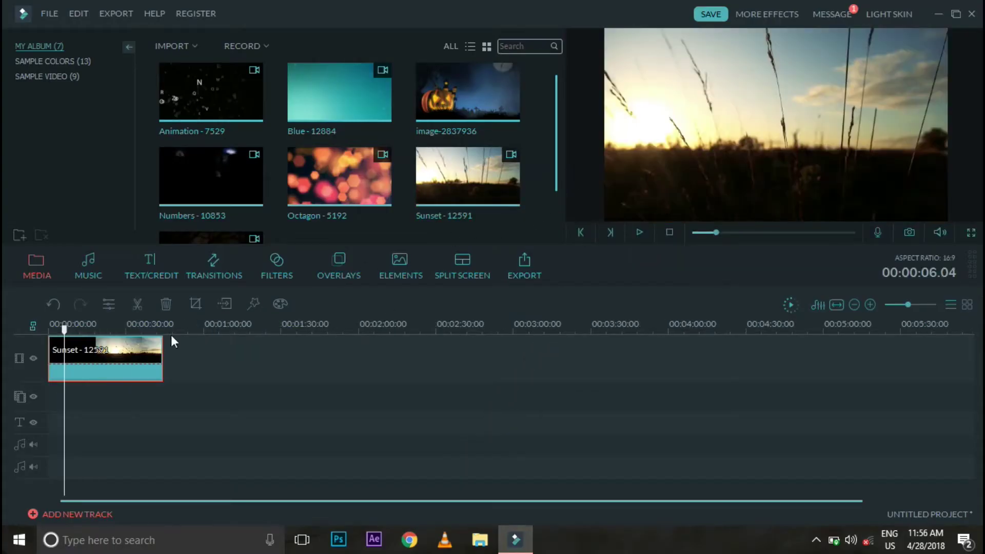
- Set the Sunset clip's contrast to 30, saturation to 0 and brightness to -67
double_click(155, 353)
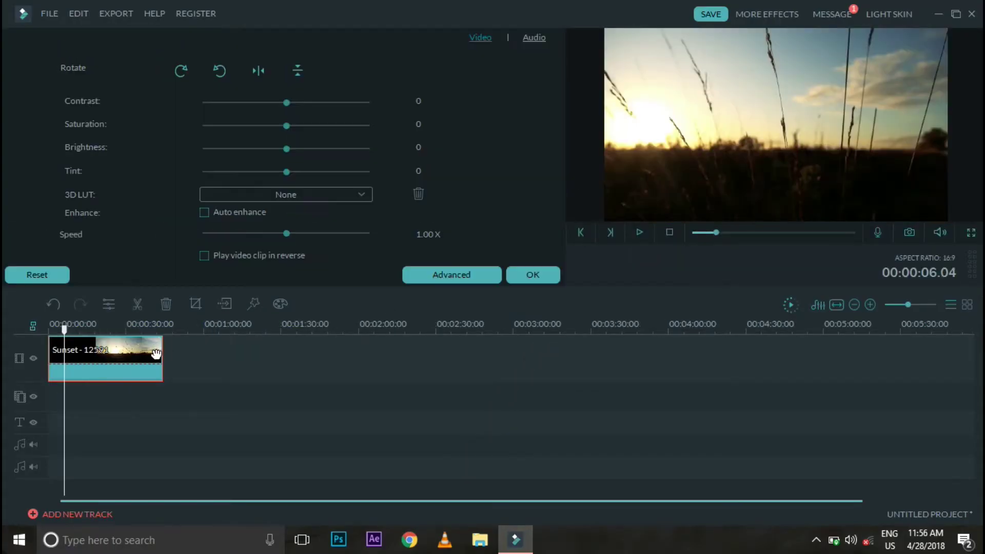
left_click(518, 280)
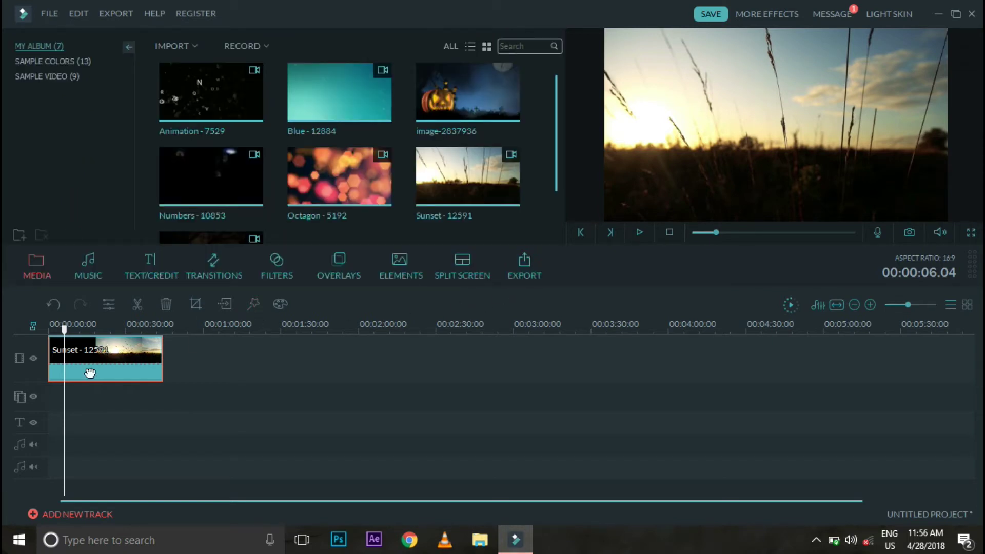
double_click(91, 368)
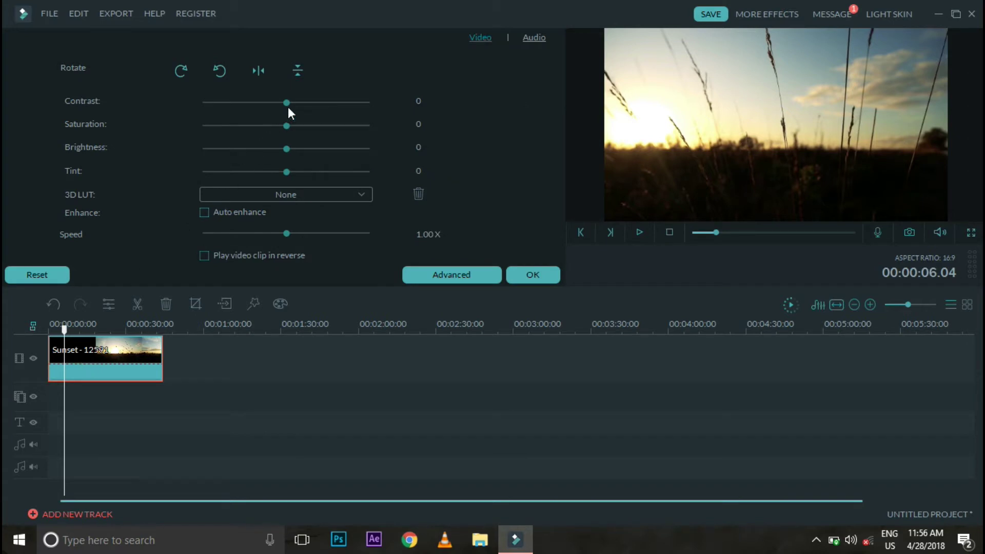
left_click_drag(285, 103, 399, 109)
left_click_drag(284, 125, 107, 143)
left_click_drag(224, 150, 295, 145)
key("Left")
key("Left")
key("Left")
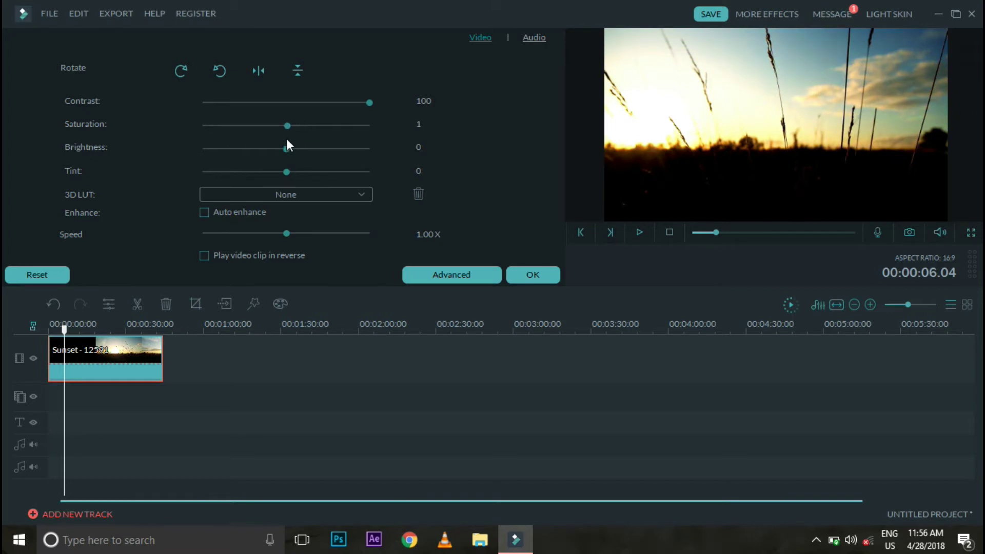
left_click_drag(370, 102, 314, 109)
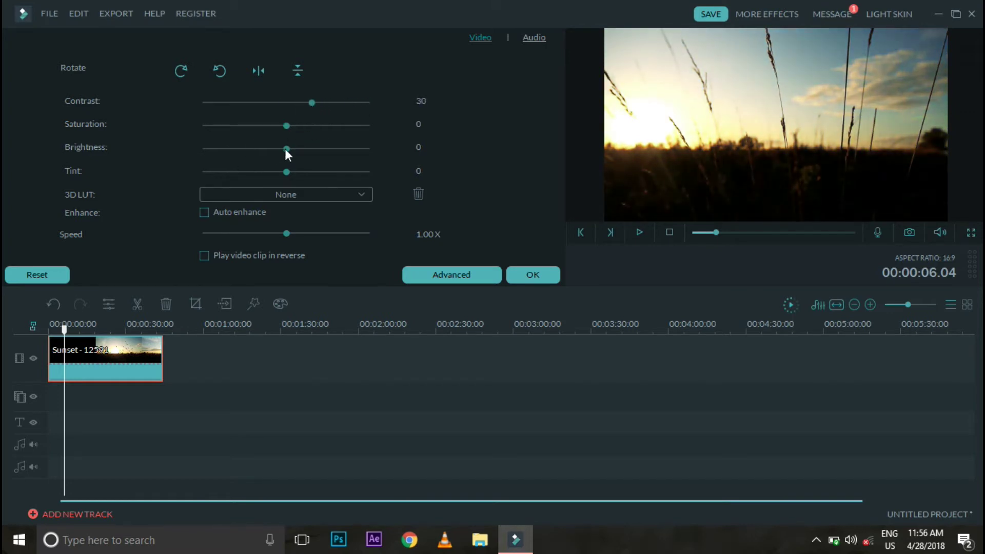
left_click_drag(285, 148, 230, 161)
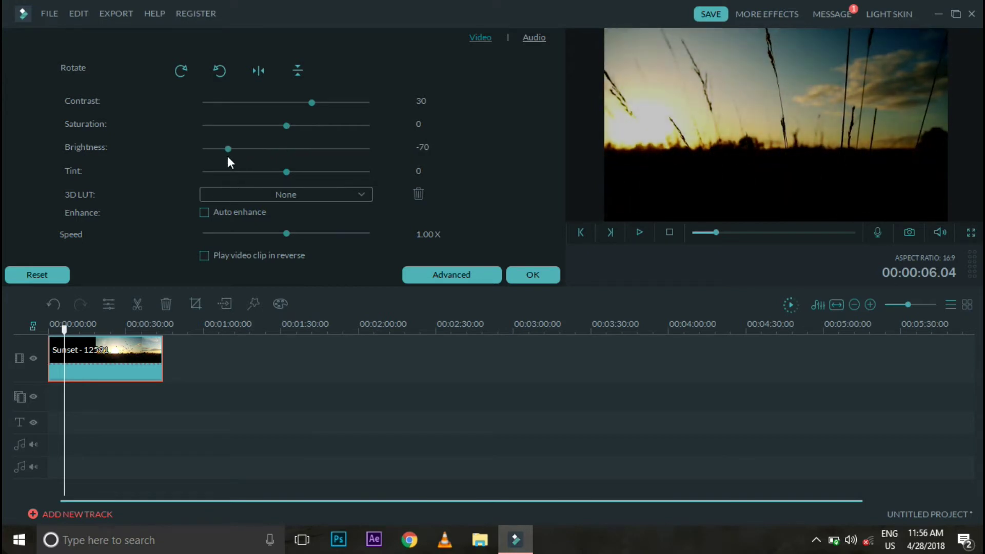
- Browse the Sunset clip's 3D LUT presets, and try rotating the clip 90° clockwise and back
left_click(300, 197)
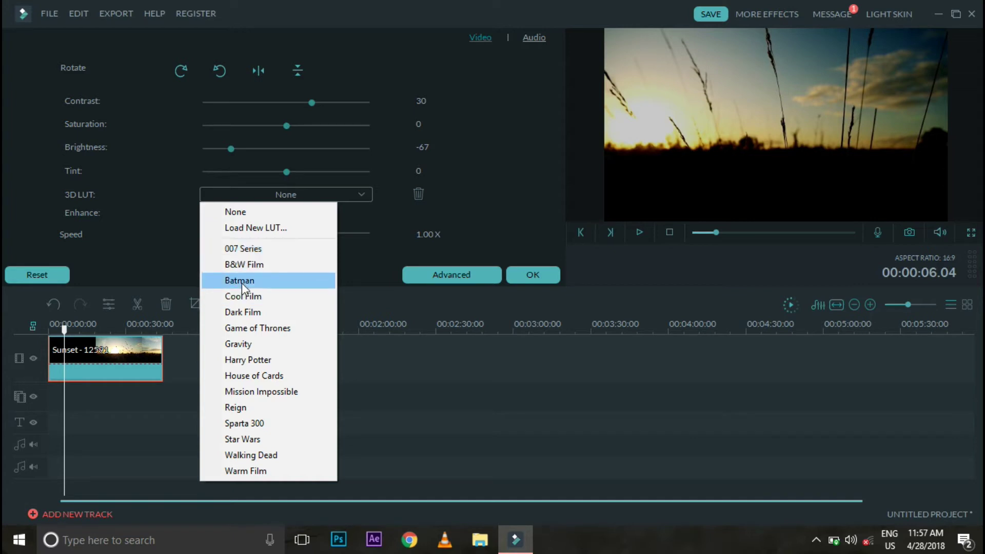
left_click(253, 316)
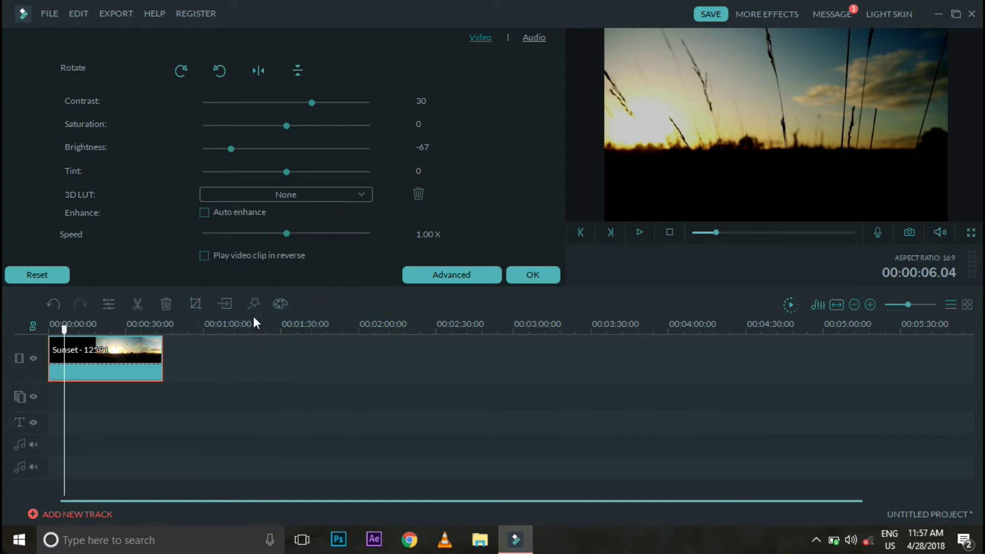
left_click(273, 191)
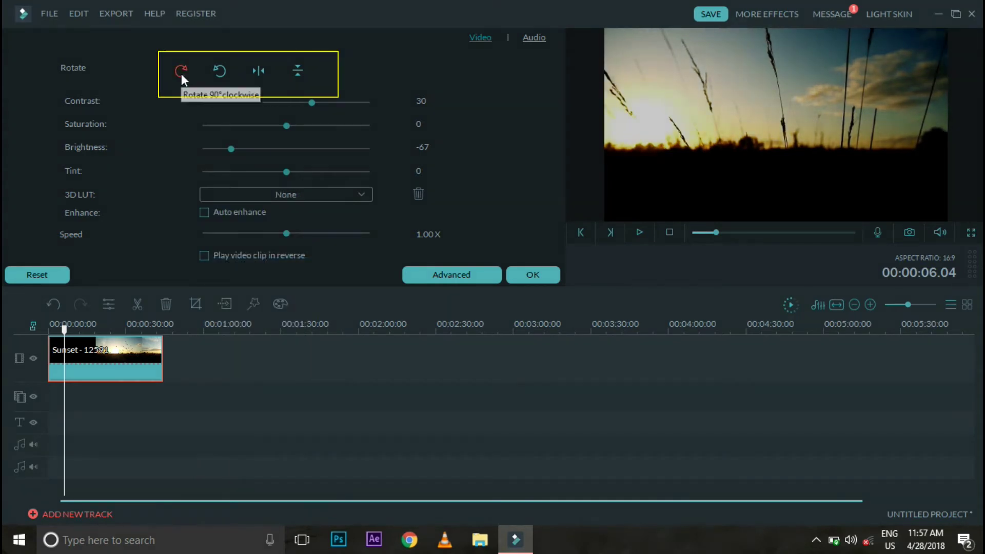
left_click(181, 72)
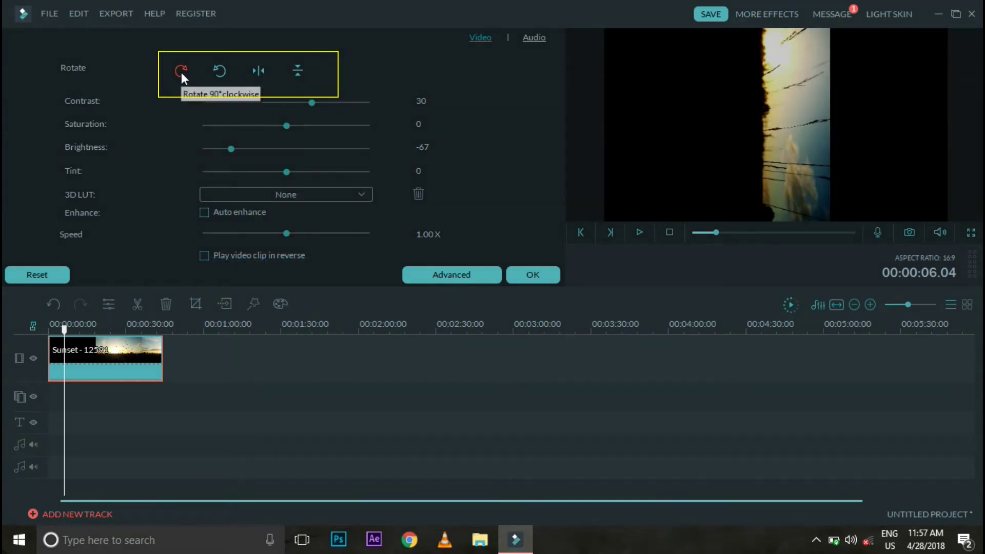
left_click(218, 70)
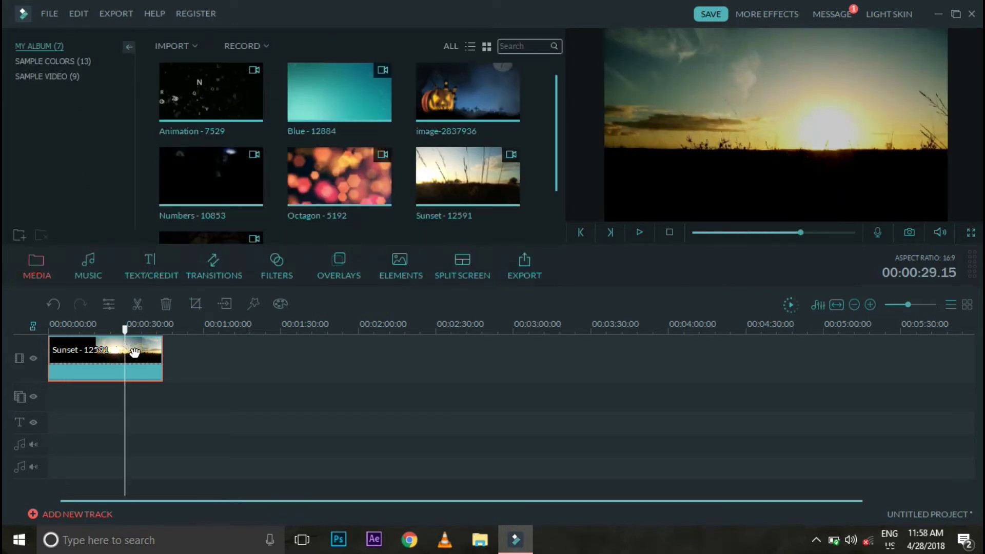
- Position the playhead frame by frame at 00:00:30.00 on the Sunset clip
key("Right")
key("Right")
key("Right")
key("Right")
key("Right")
key("Right")
key("Right")
key("Right")
key("Right")
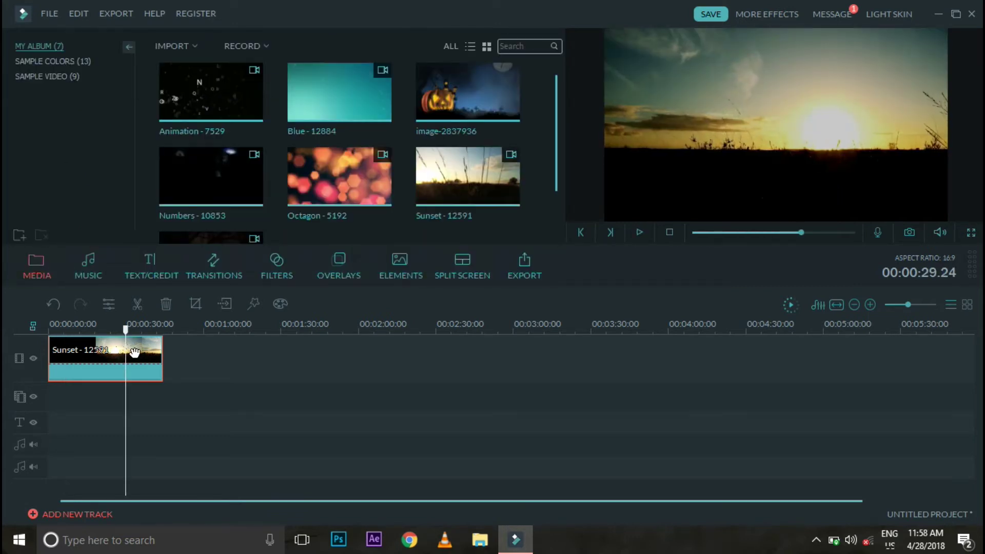
key("space")
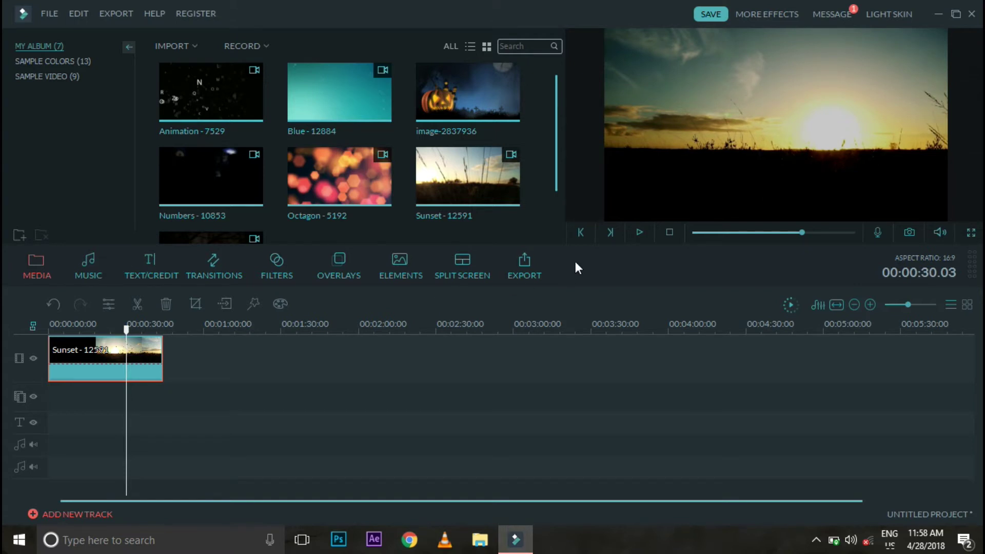
left_click(579, 229)
left_click(579, 229)
left_click(580, 229)
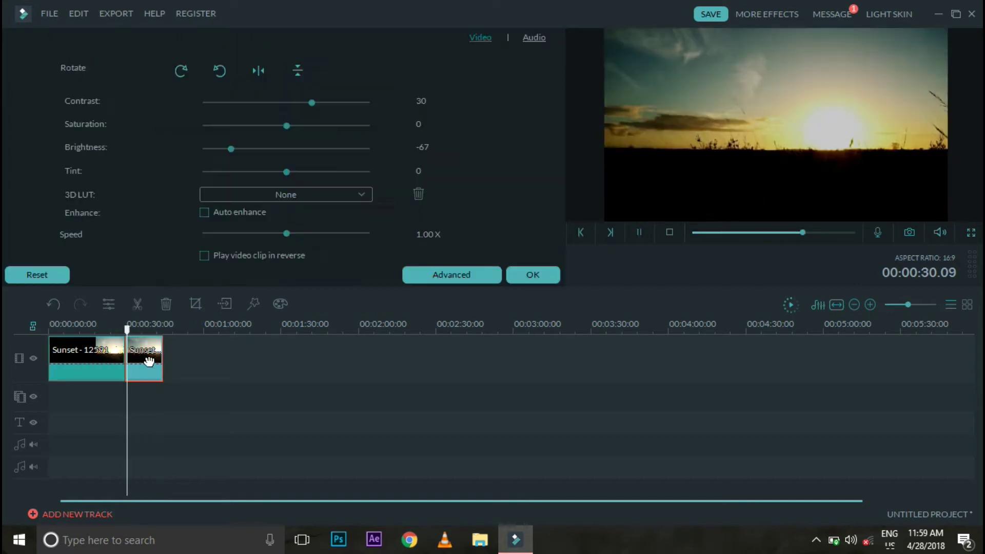
- Delete the part of the Sunset clip after the 30-second split and select the remaining part
right_click(146, 360)
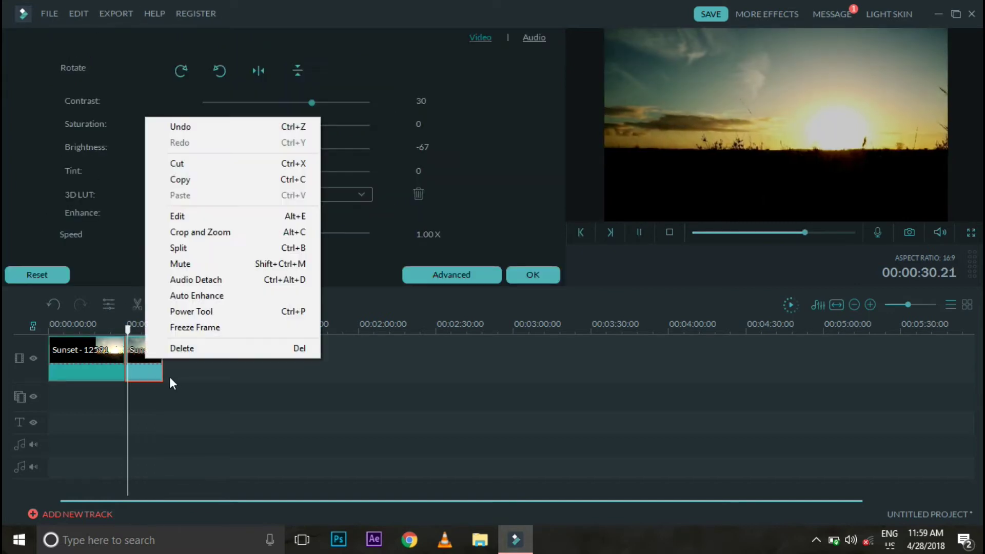
left_click(180, 347)
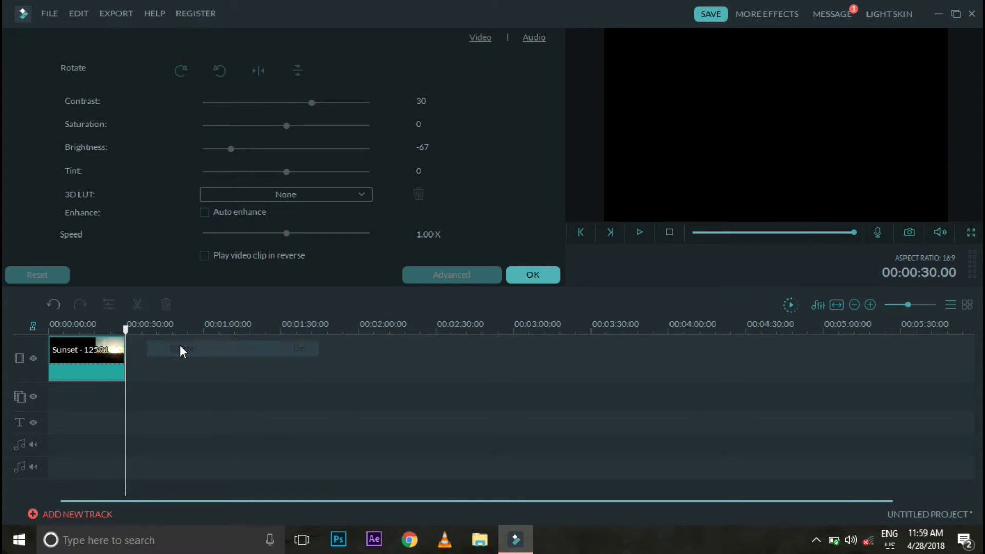
left_click(104, 347)
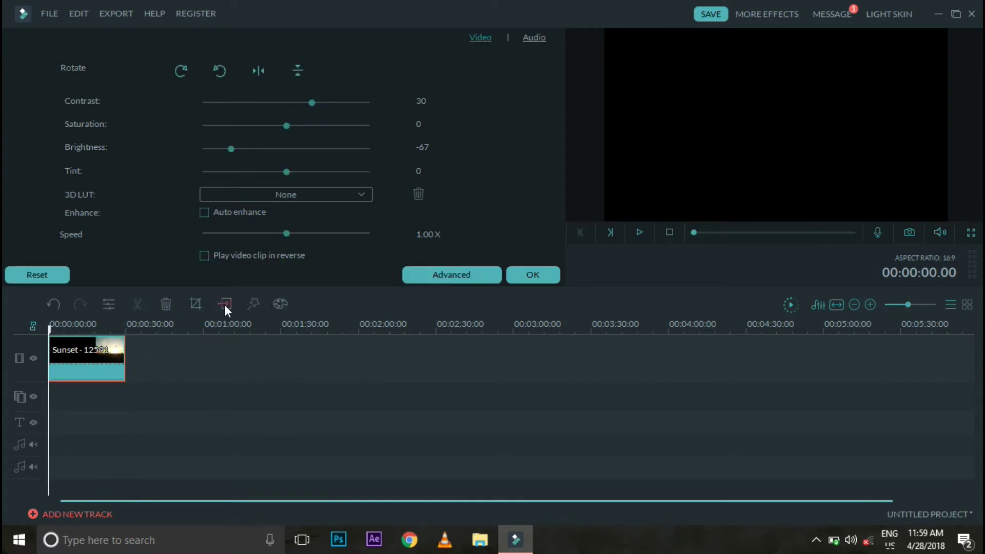
- Add the Title 28 preset from the Titles category to the text track over the Sunset clip, starting at about 00:00:01.08
left_click_drag(100, 330, 129, 330)
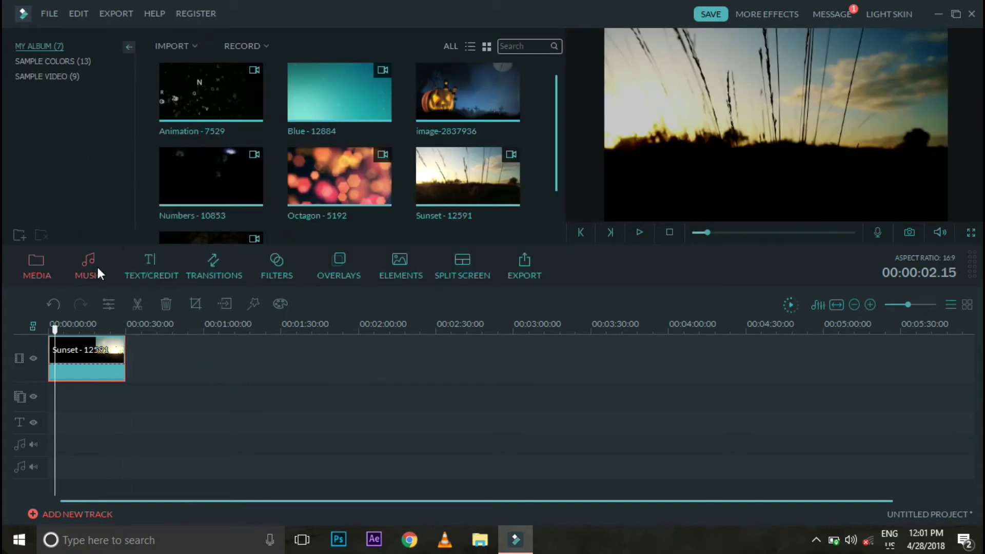
left_click(153, 270)
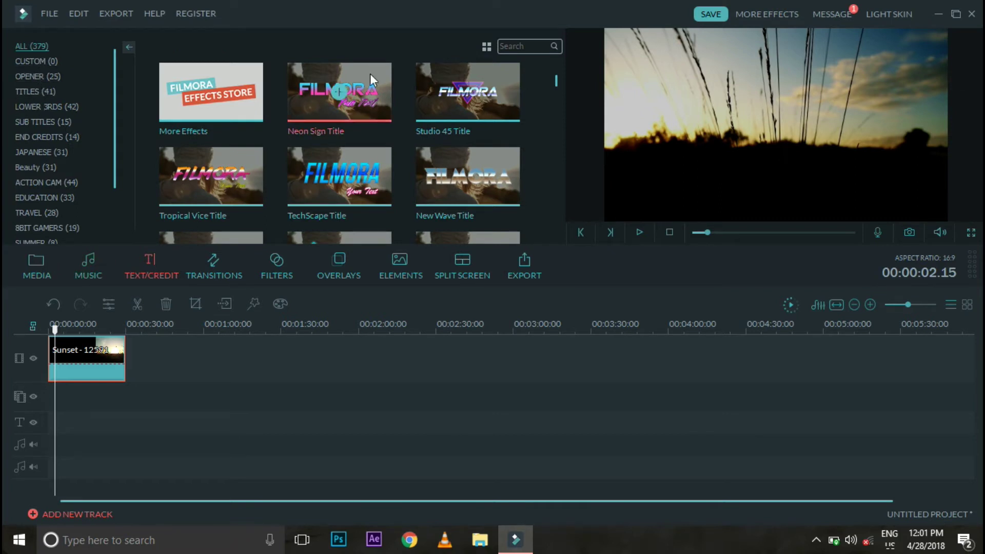
scroll(357, 102, "down", 10)
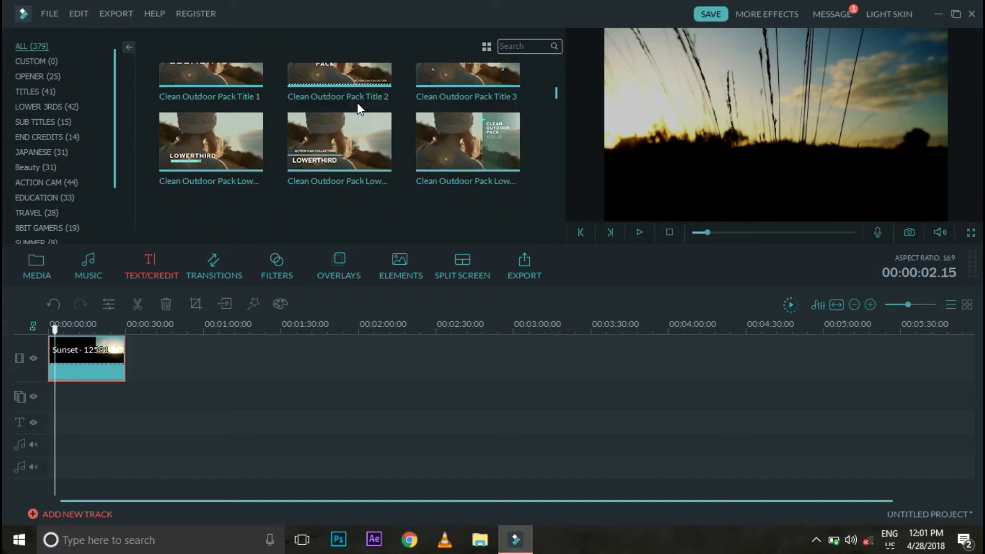
scroll(357, 103, "down", 10)
scroll(53, 74, "down", 3)
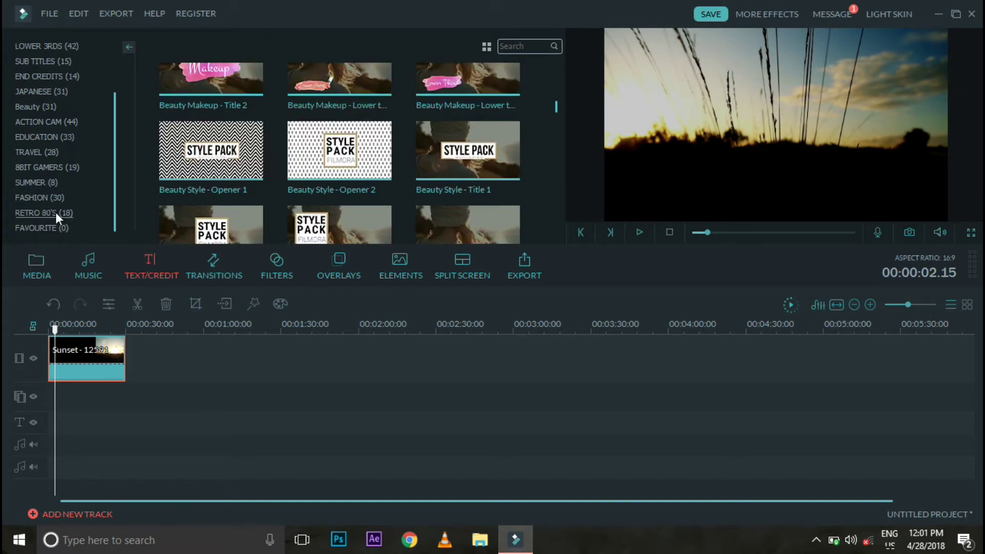
scroll(53, 119, "up", 3)
left_click(53, 108)
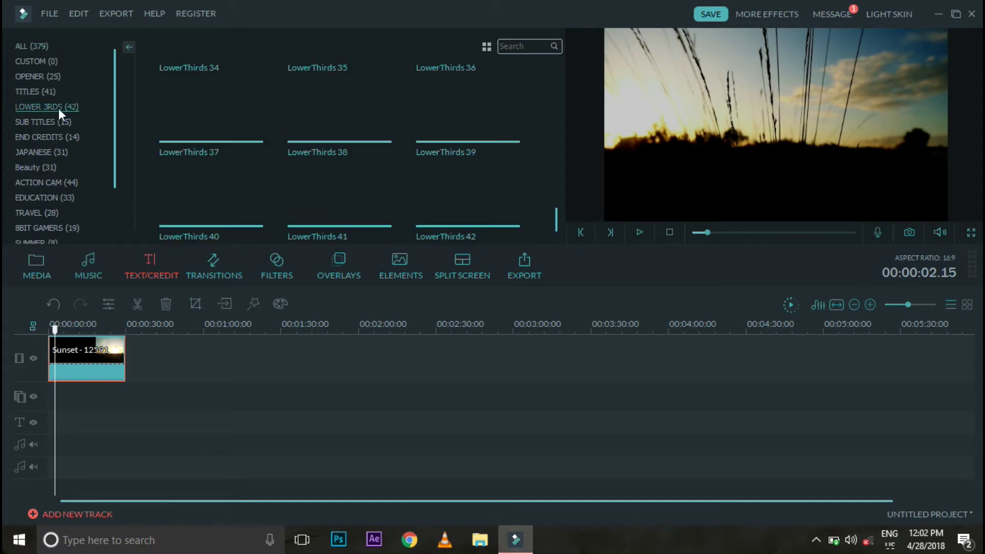
scroll(312, 141, "up", 12)
double_click(236, 104)
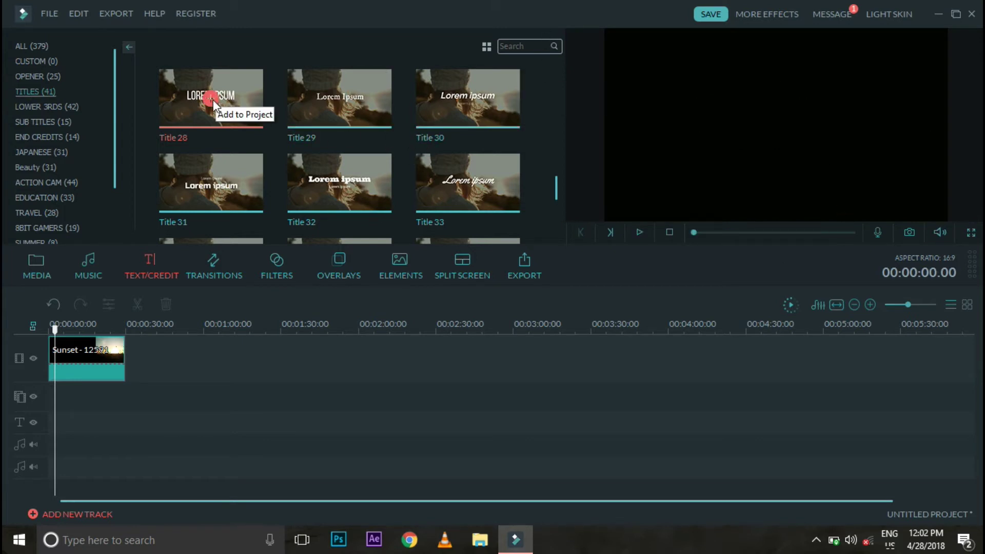
left_click(211, 98)
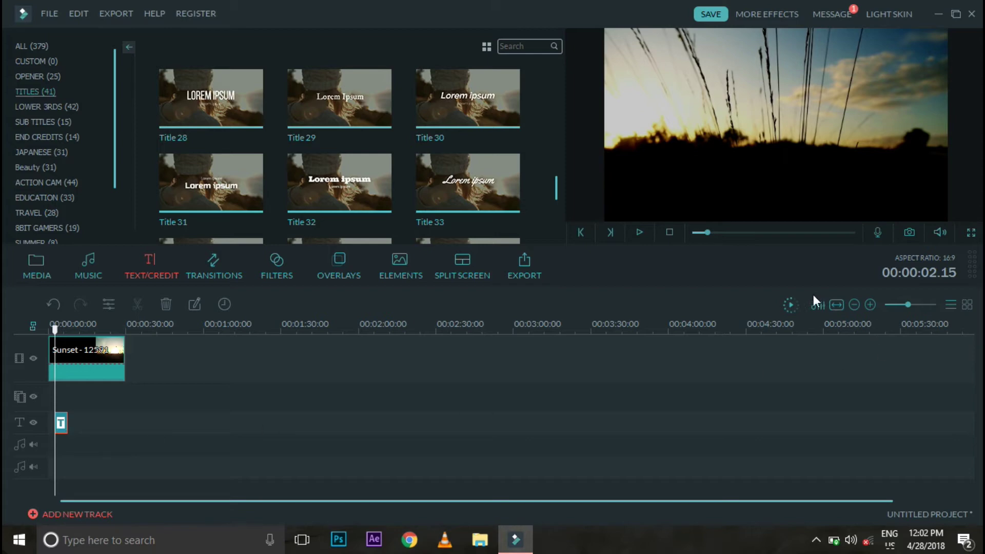
mouse_move(907, 304)
left_mouse_down()
mouse_move(893, 304)
mouse_move(923, 306)
mouse_move(914, 309)
left_mouse_up()
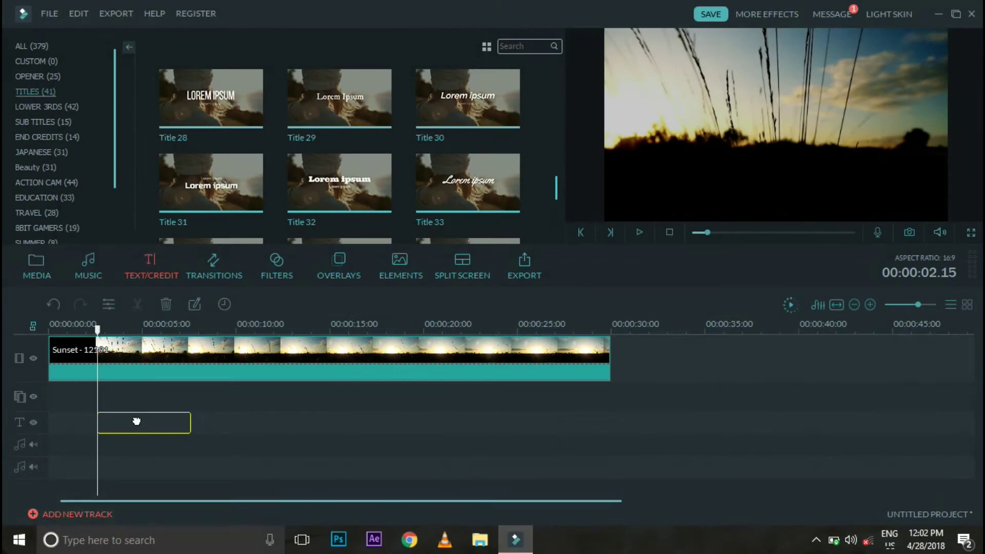
left_click_drag(136, 420, 110, 418)
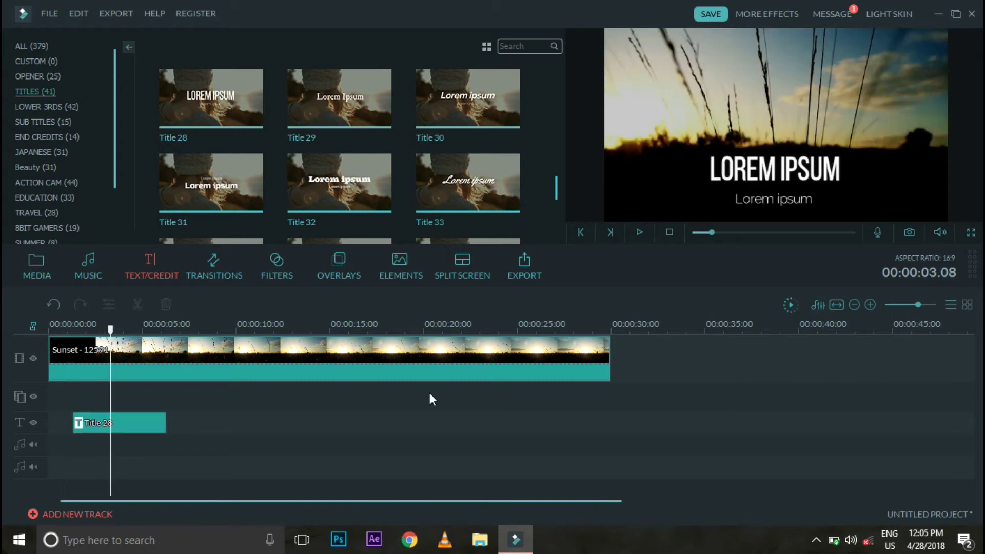
- Open the Title 28 clip for editing and apply Text style 8 to its headline
double_click(97, 428)
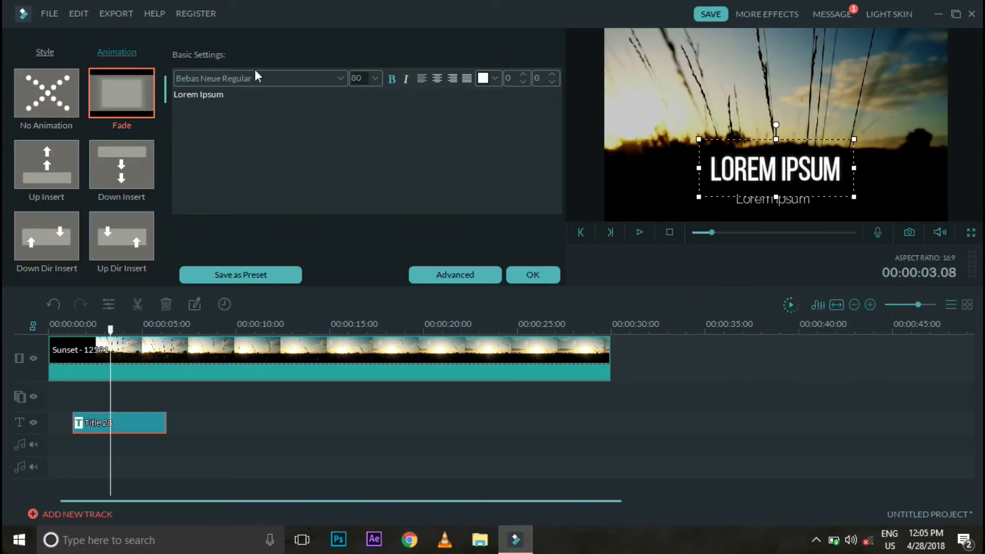
left_click(42, 51)
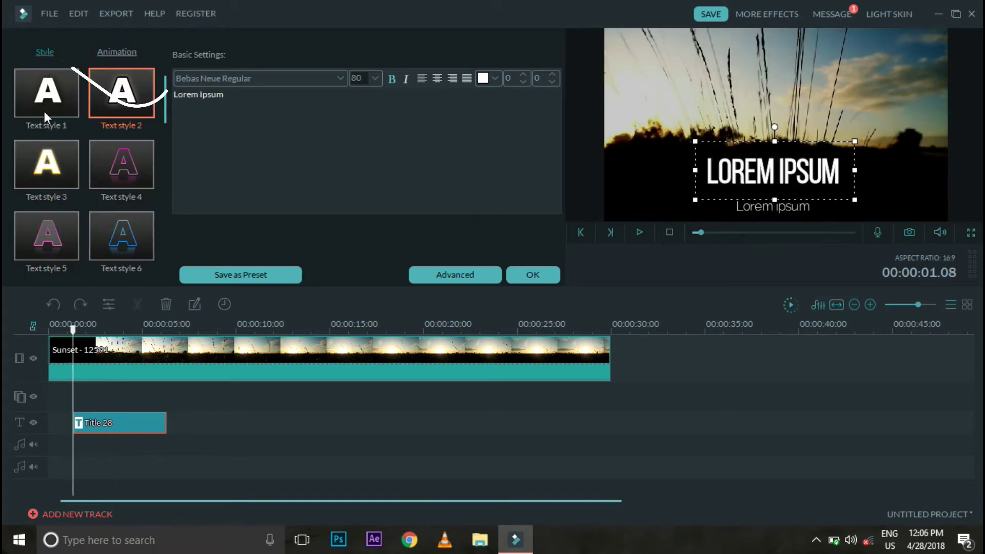
scroll(44, 111, "down", 2)
scroll(42, 111, "down", 7)
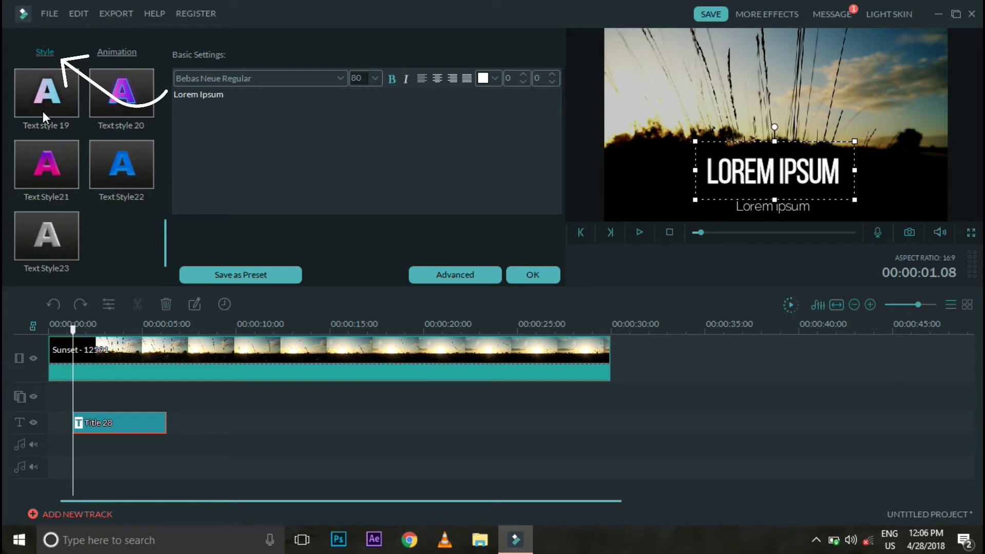
scroll(42, 112, "up", 2)
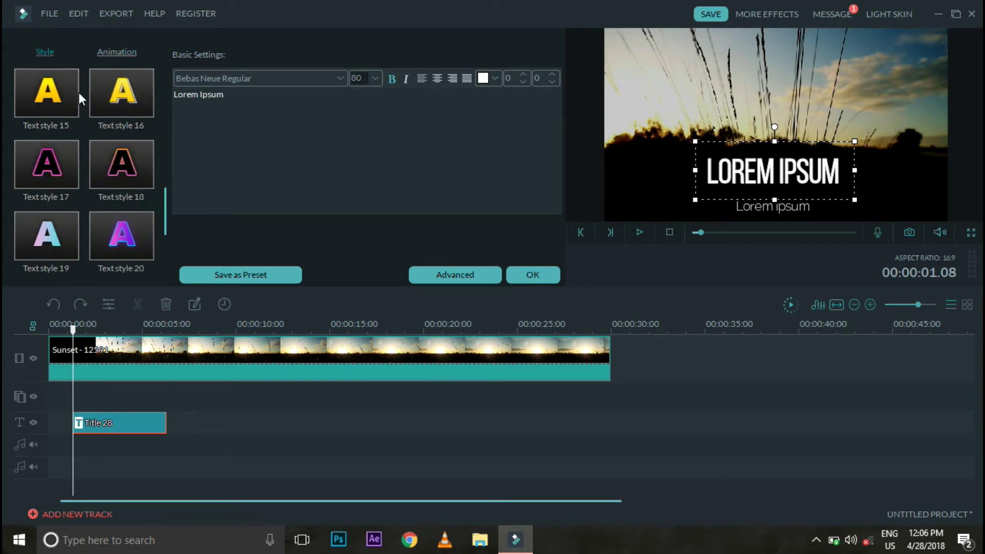
scroll(78, 92, "up", 4)
left_click(121, 93)
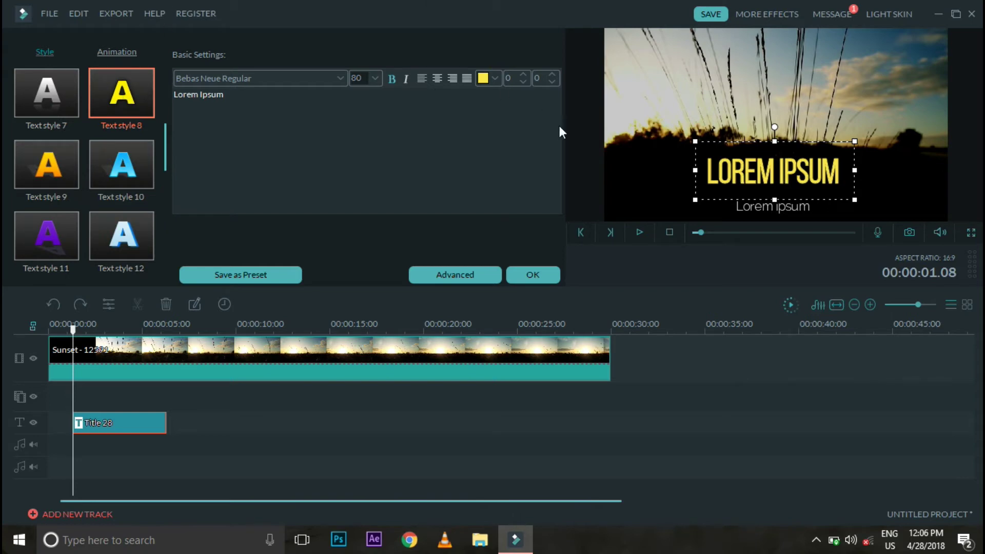
left_click(792, 206)
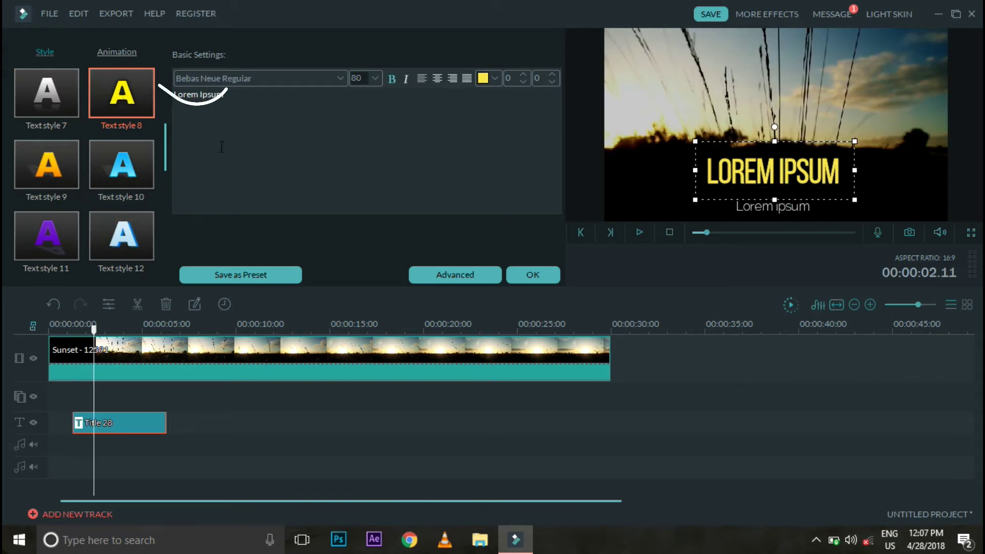
- Apply the Pinwheel text animation to the title's headline and choose an animation for the subtitle line
left_click(125, 52)
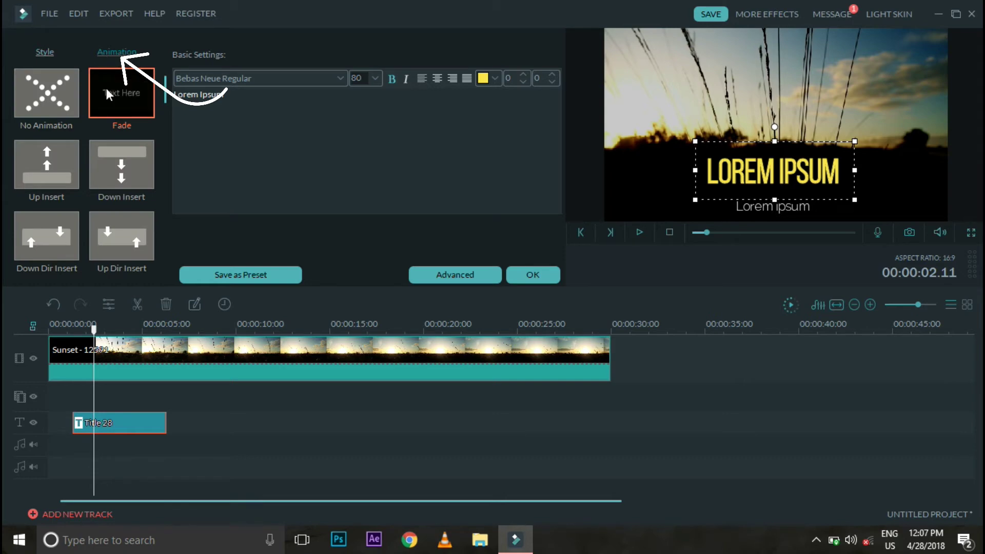
scroll(106, 88, "down", 5)
left_click(39, 249)
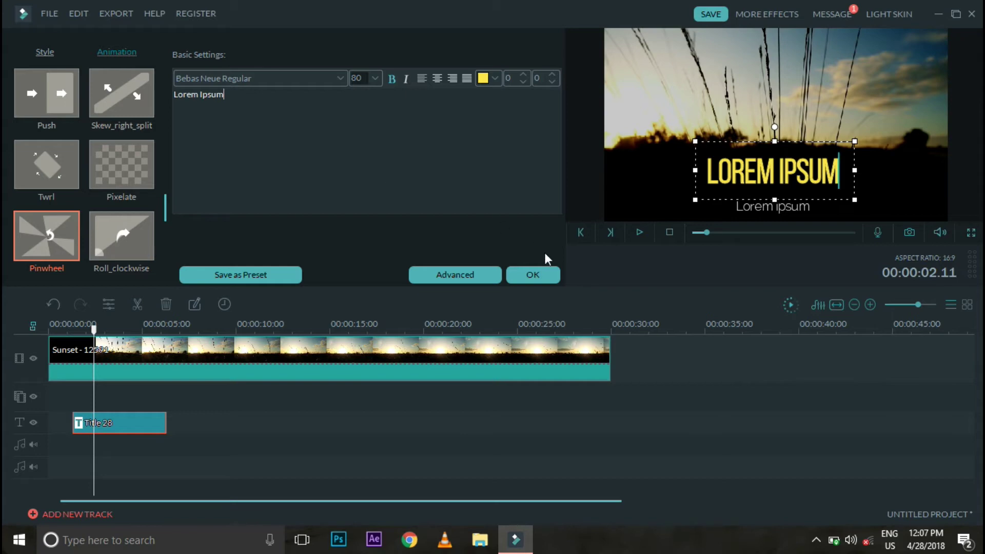
left_click(751, 210)
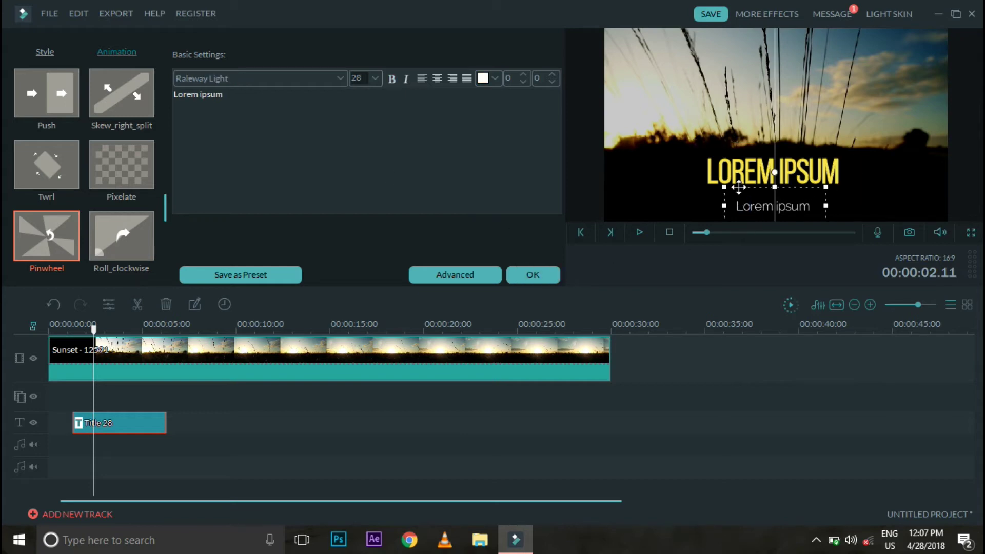
left_click(121, 238)
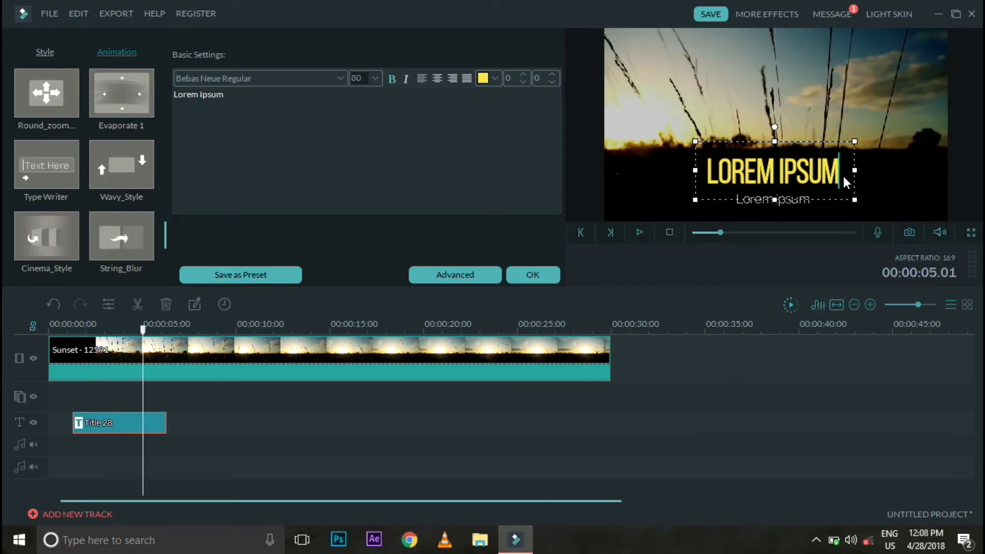
- Change the headline to "Filmora Tutorial" and the subtitle to "Learn basic tools", centred beneath the headline
left_click_drag(842, 179, 689, 183)
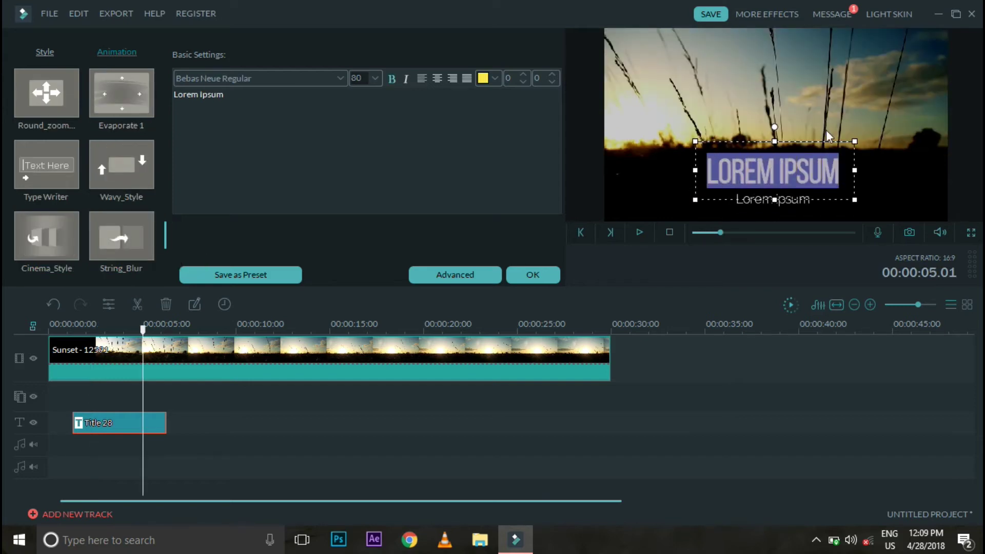
type("Filmora T")
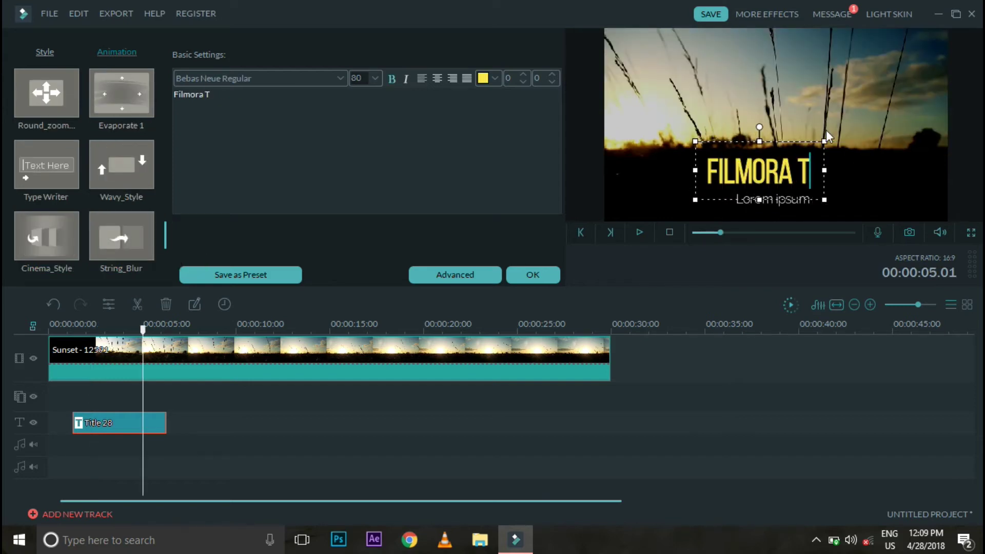
type("utorial")
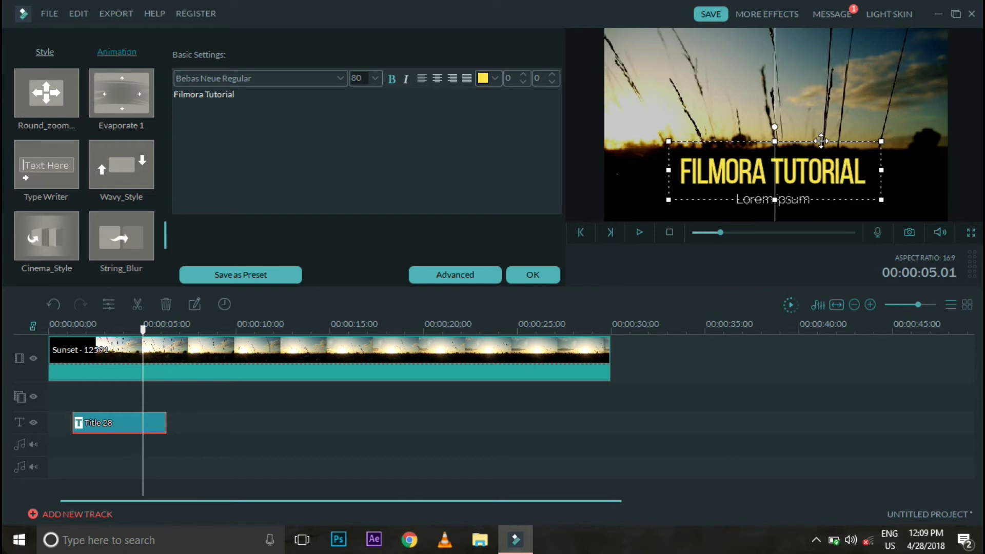
double_click(799, 202)
type("Learn basic tools")
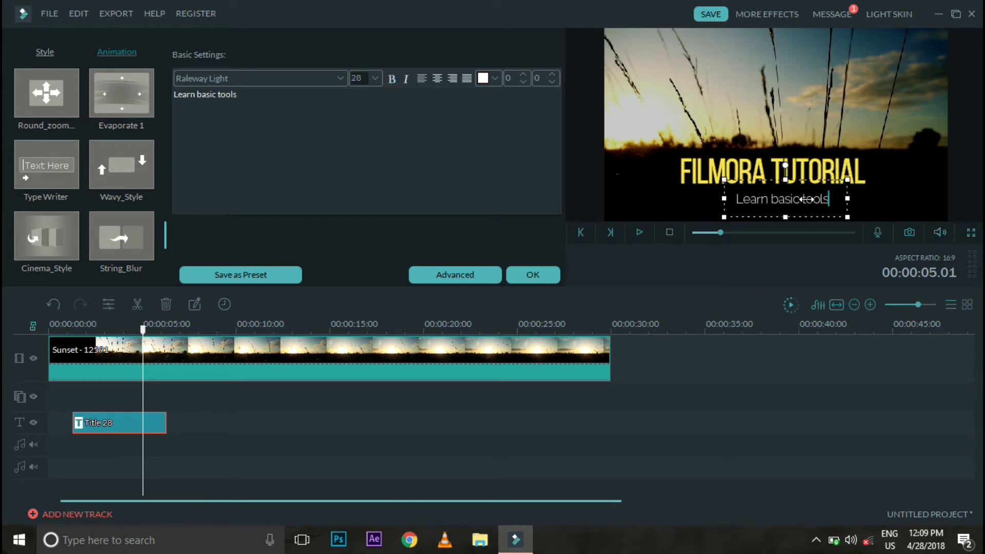
left_click_drag(848, 204, 838, 205)
left_click(512, 275)
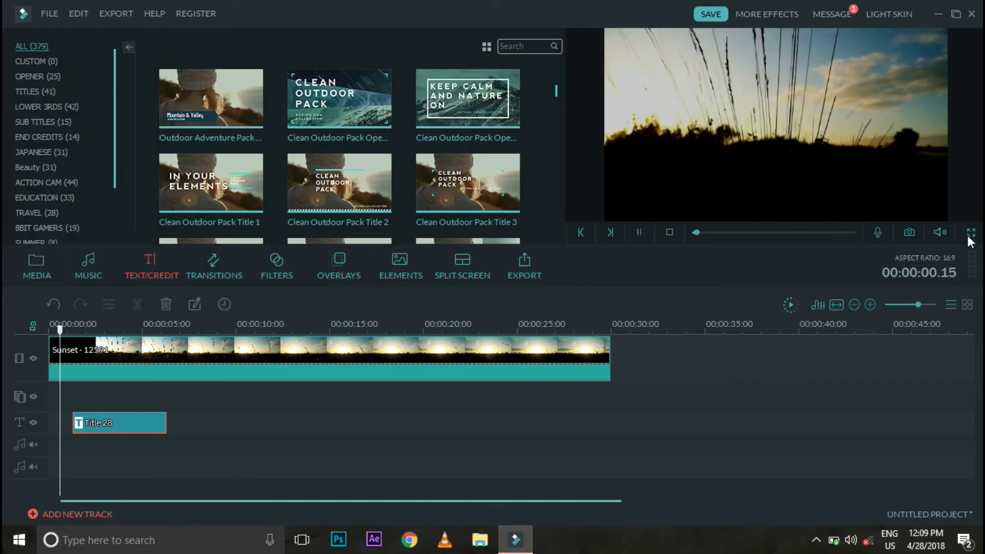
- Preview the Sunset clip with its title in full screen
left_click(967, 233)
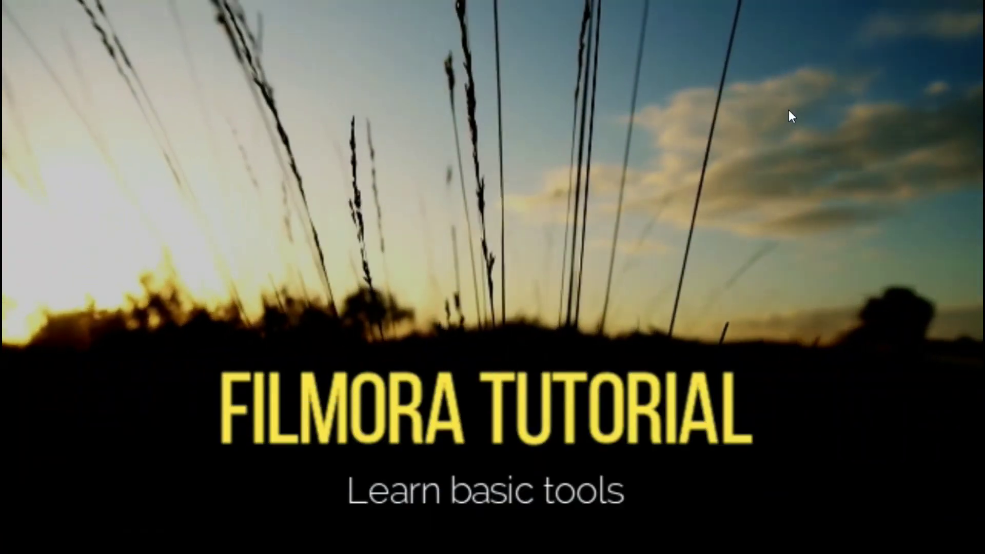
key("Escape")
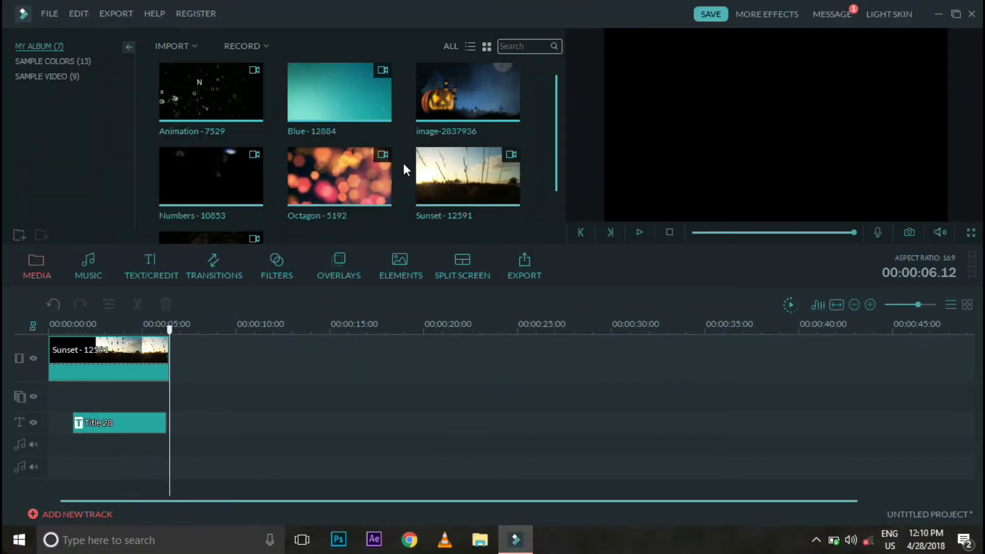
- Place image-2837936 on the video track directly after the Sunset clip and lengthen its duration to about 6 seconds
left_click_drag(396, 178, 189, 368)
left_click(118, 330)
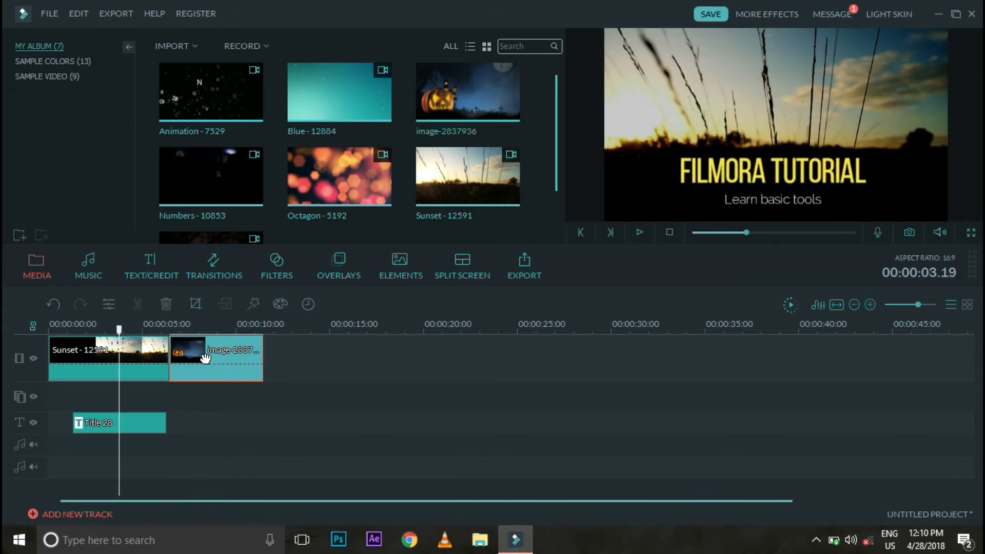
double_click(226, 360)
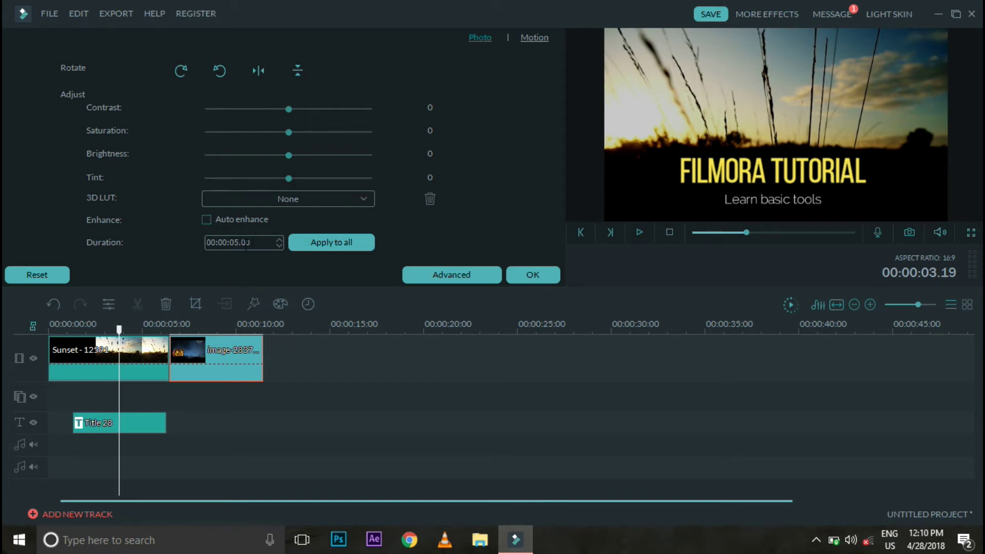
left_click(281, 238)
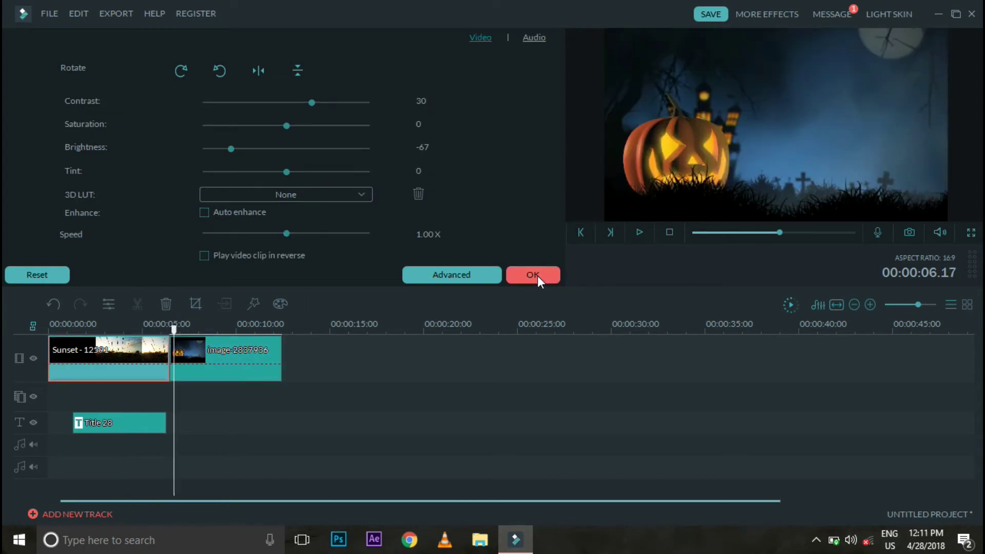
left_click(536, 275)
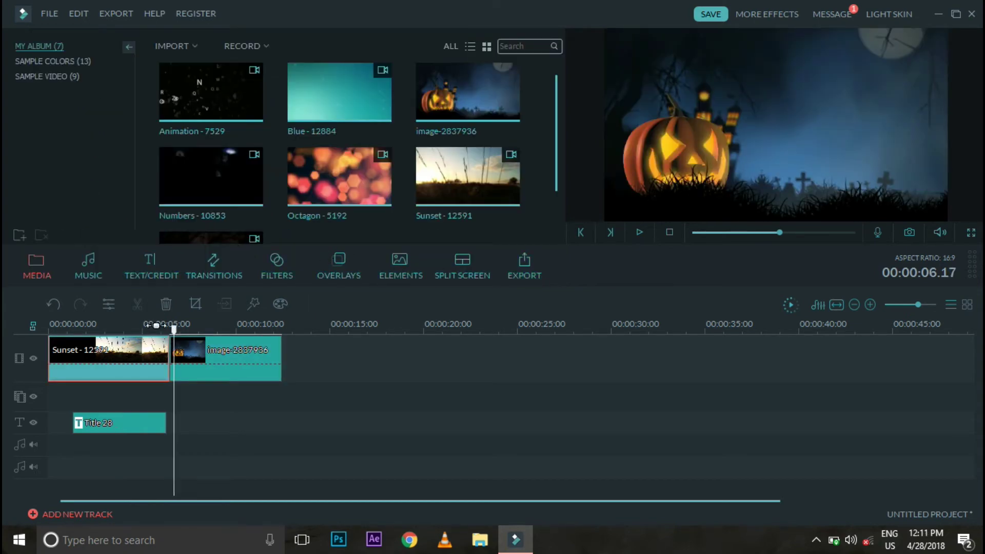
- Add the Dispersionblur transition from the Fancy category between the Sunset clip and the pumpkin image
left_click(203, 271)
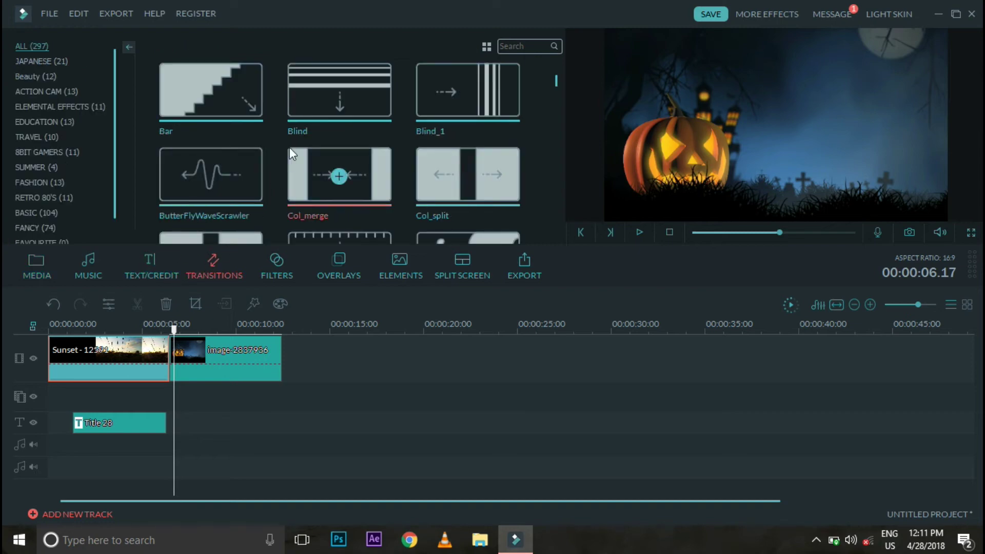
scroll(215, 145, "down", 3)
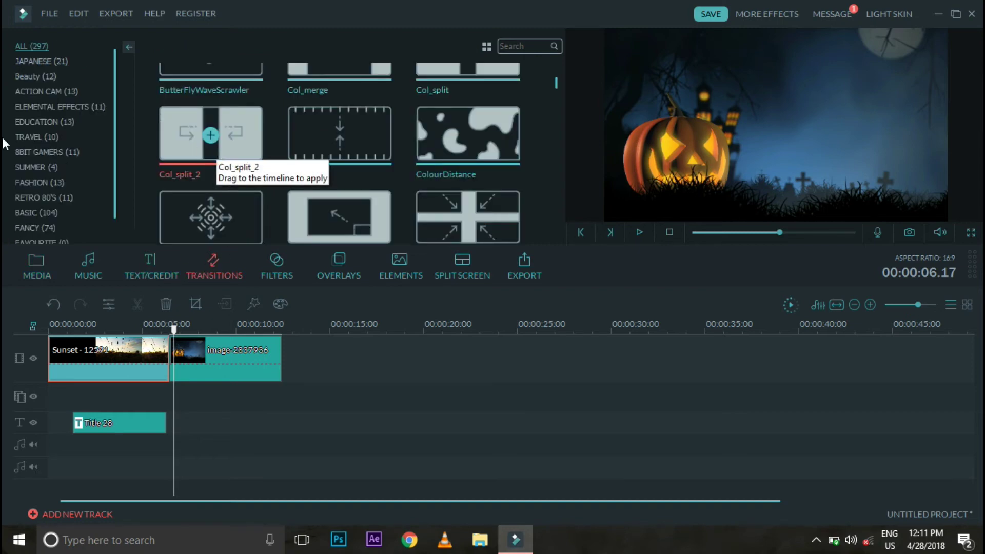
scroll(43, 58, "down", 2)
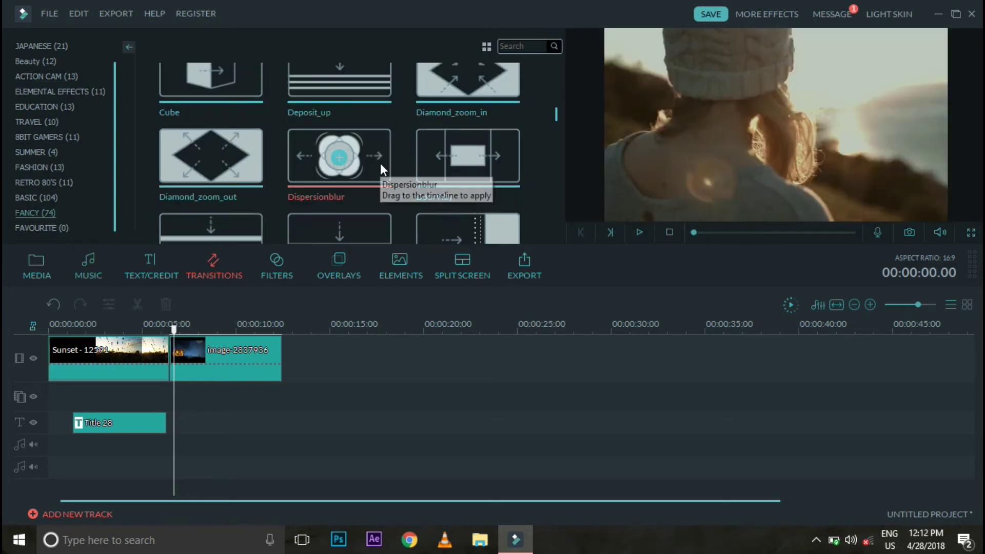
left_click_drag(358, 167, 214, 292)
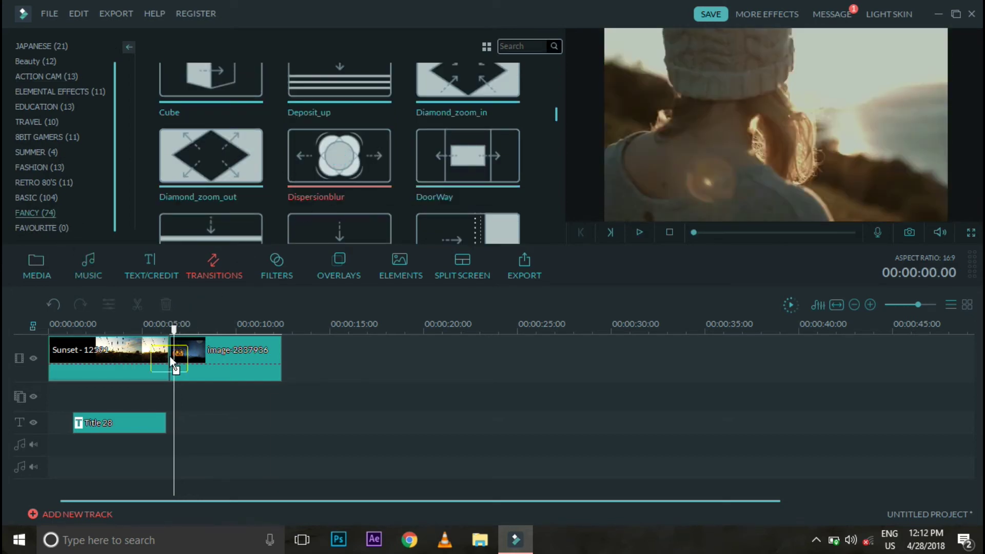
left_click_drag(170, 357, 170, 356)
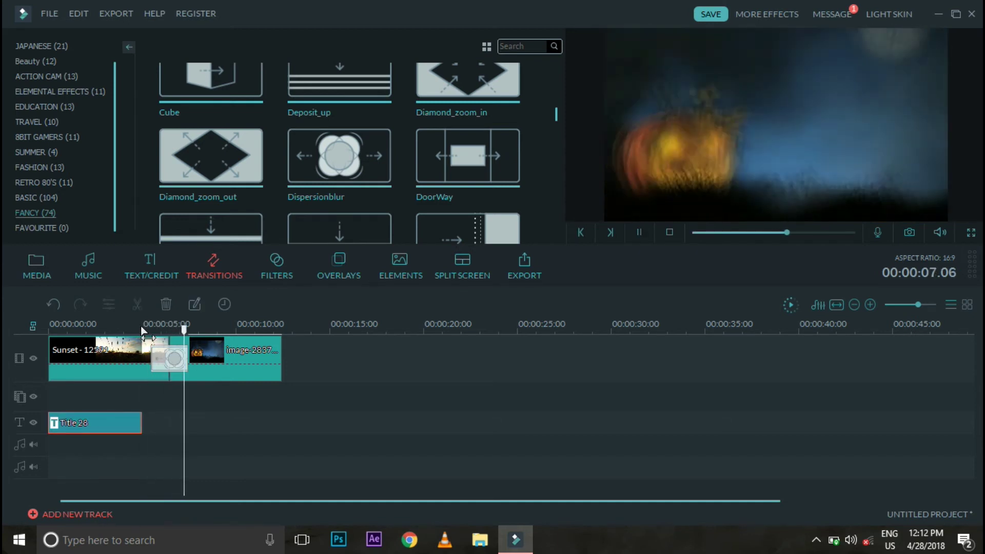
- Open Pan & Zoom for the pumpkin image and shrink the start frame tightly around the pumpkin, keeping the 16:9 constraint
key("space")
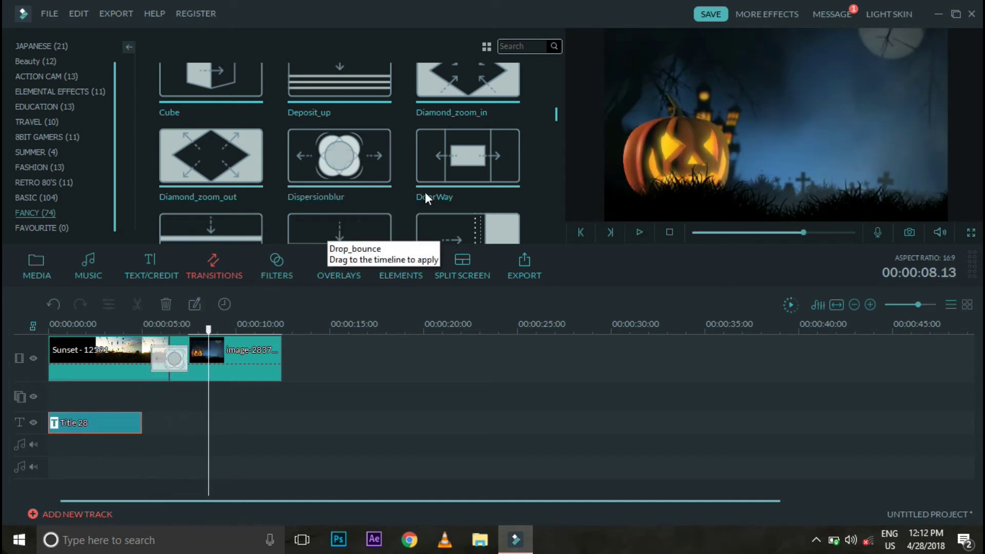
left_click(226, 360)
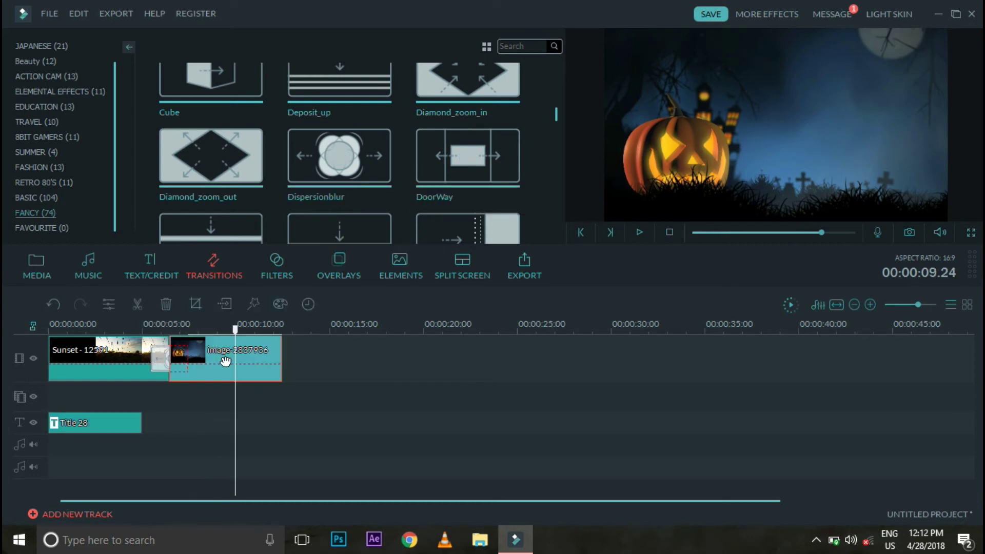
double_click(226, 360)
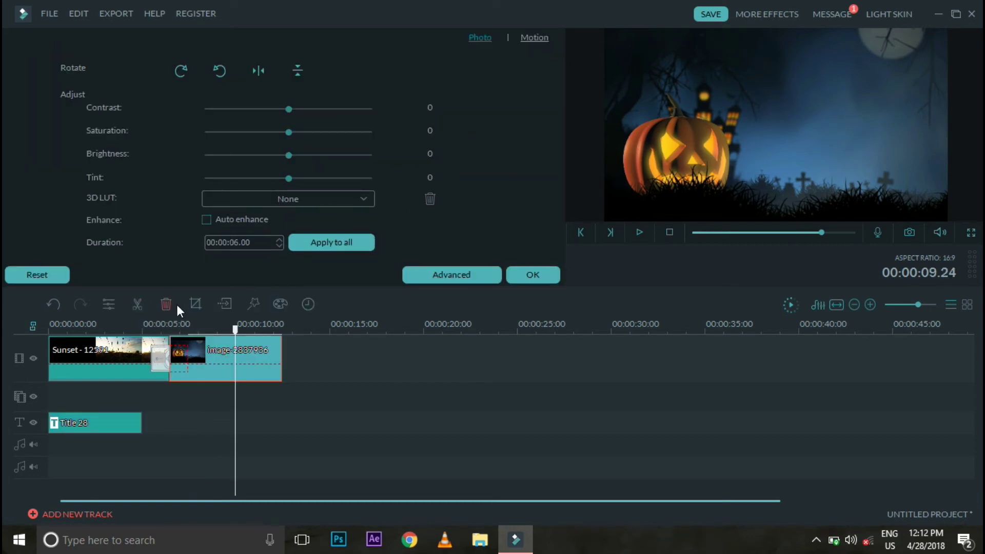
left_click(196, 304)
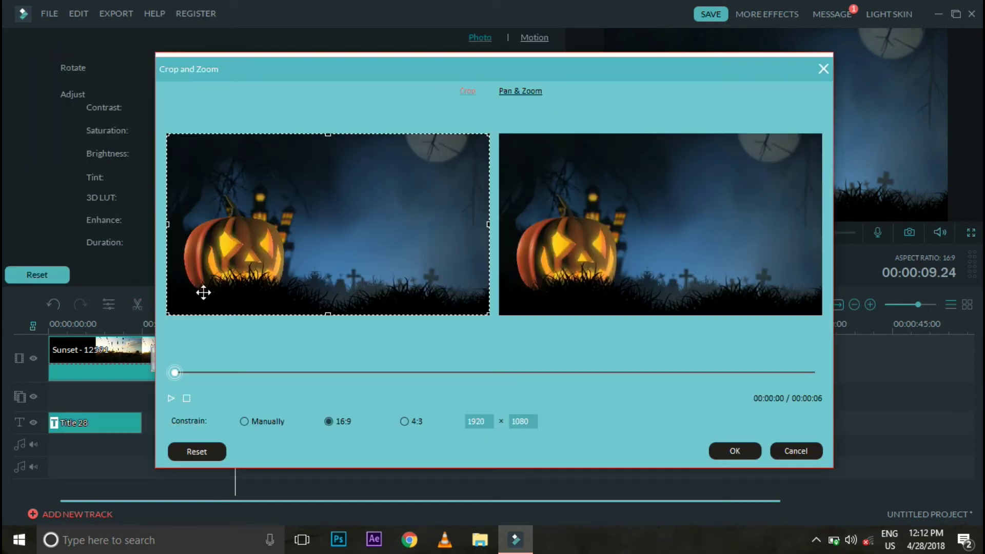
left_click(518, 92)
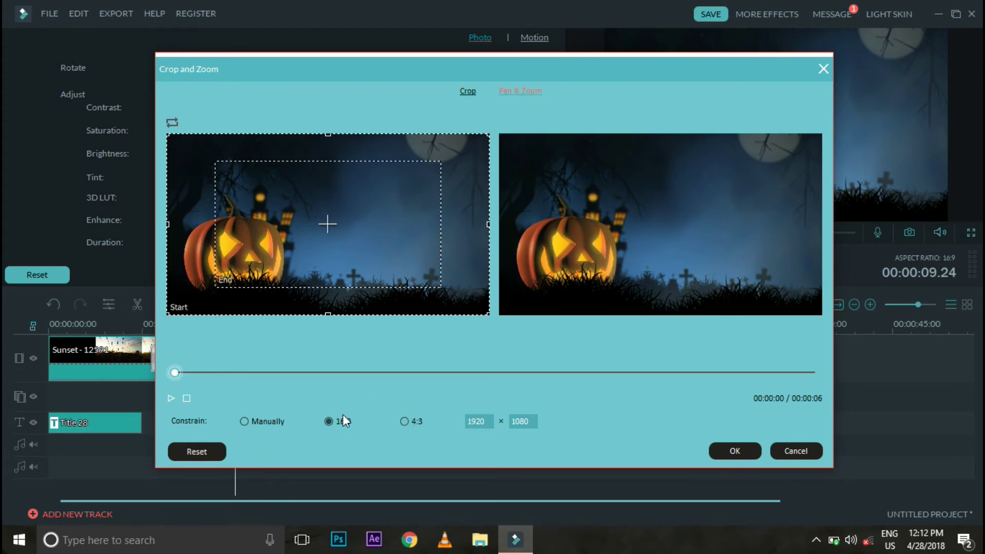
left_click(367, 248)
left_click(198, 269)
left_click_drag(490, 134, 284, 223)
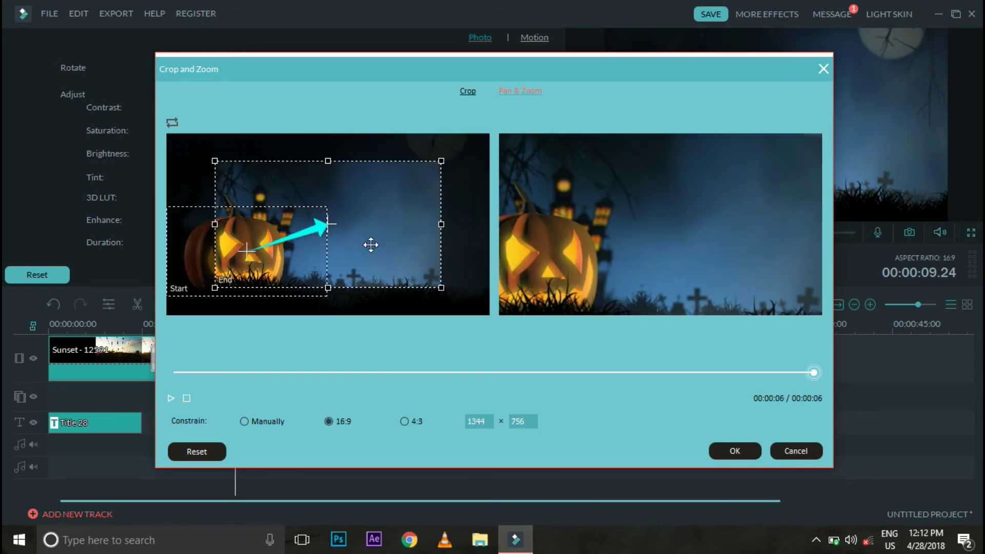
- Enlarge the pan-and-zoom end frame to cover the full 1920 × 1080 image and apply the effect
left_click_drag(366, 199, 268, 141)
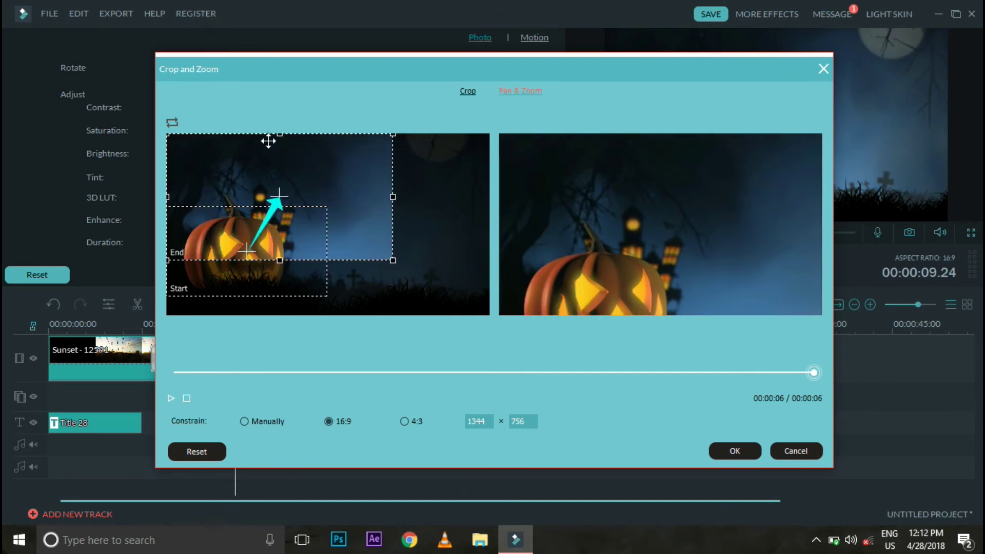
left_click_drag(392, 258, 541, 348)
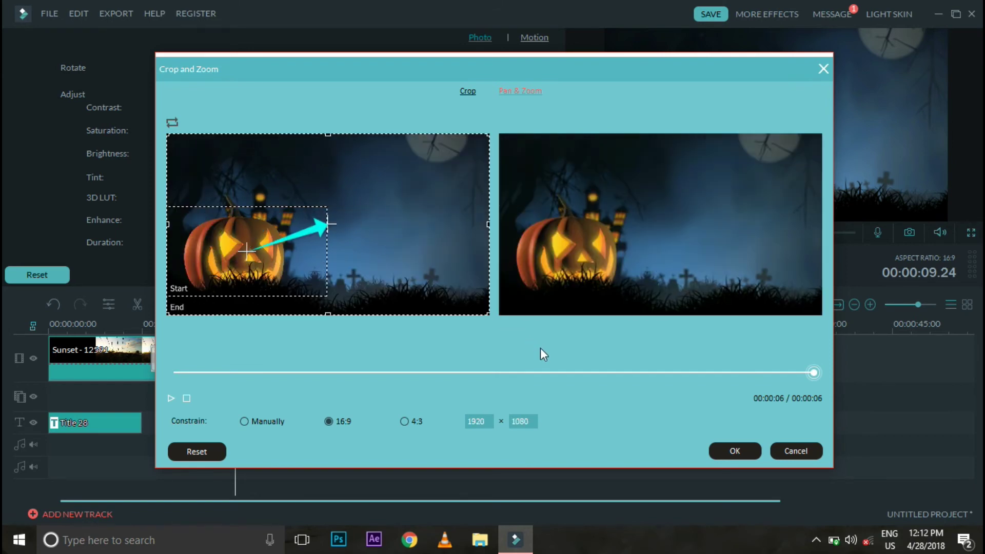
left_click(742, 453)
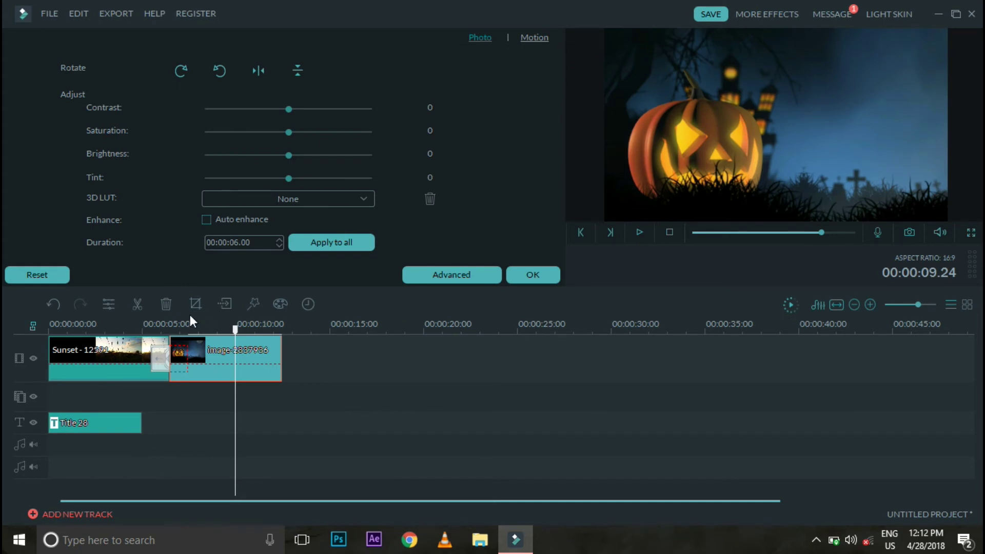
- Preview the pumpkin image's zoom-out motion together with the Title 3 text over it
left_click(164, 323)
key("space")
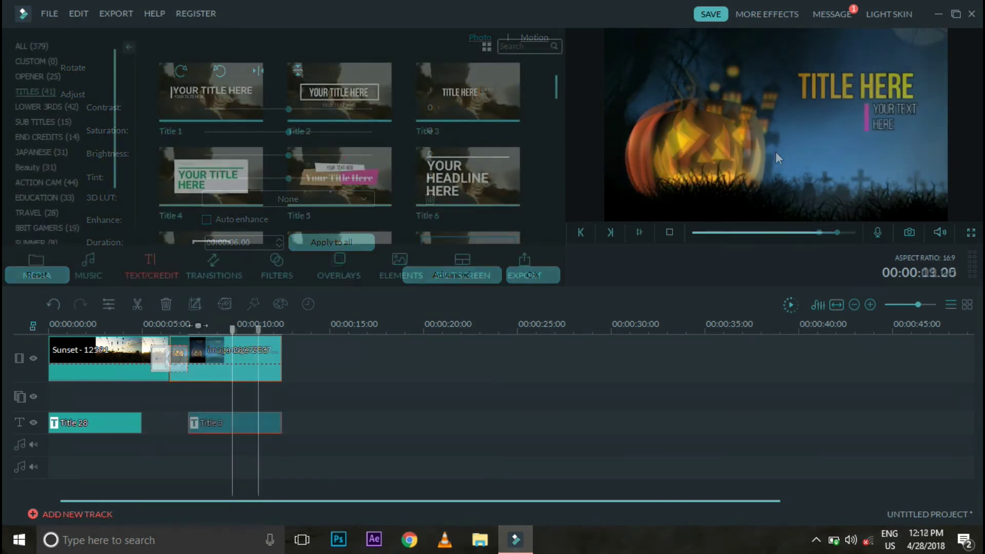
left_click_drag(197, 328, 191, 329)
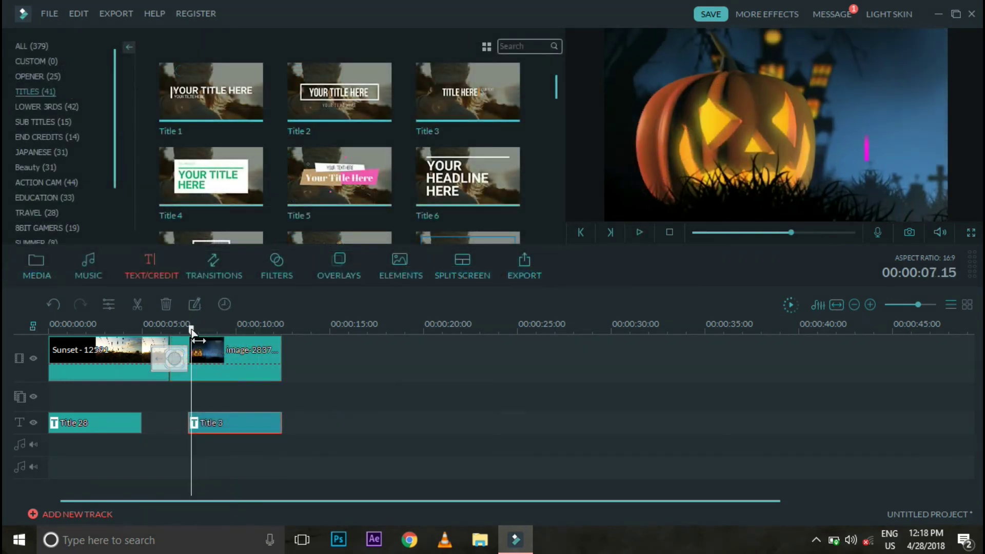
key("space")
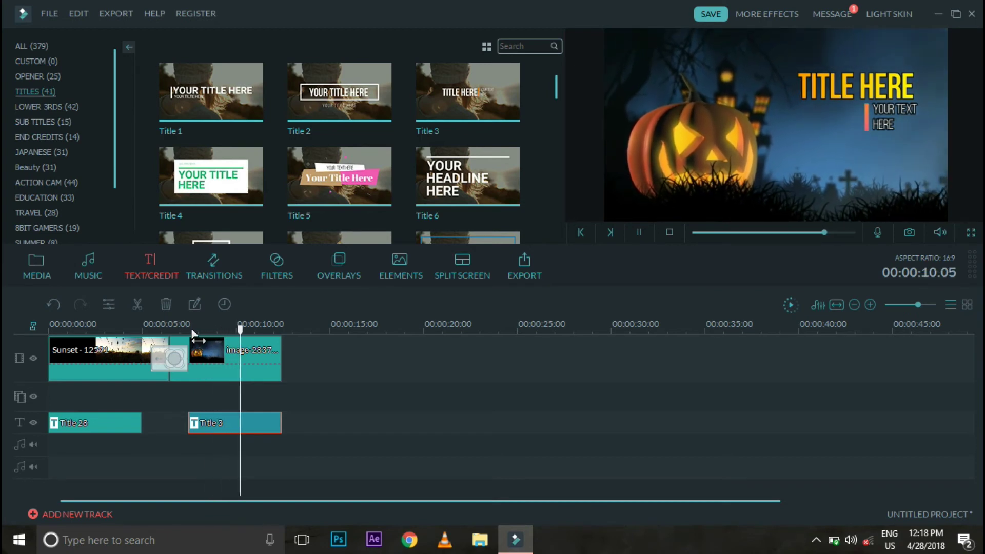
key("space")
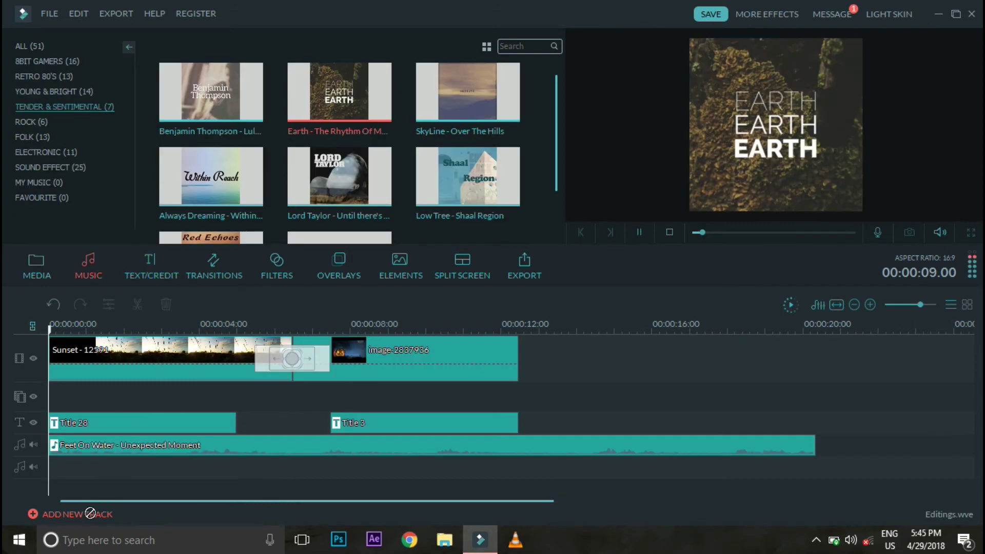
- Place the track "Earth - The Rhythm Of Memories" at the start of the first audio track, replacing "Feet On Water"
left_click(80, 453)
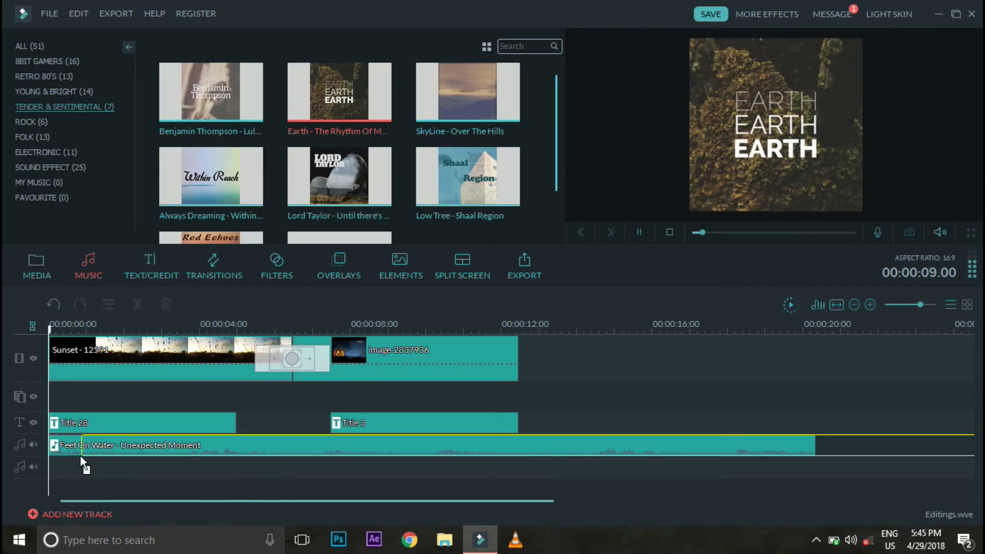
left_click_drag(56, 441, 75, 450)
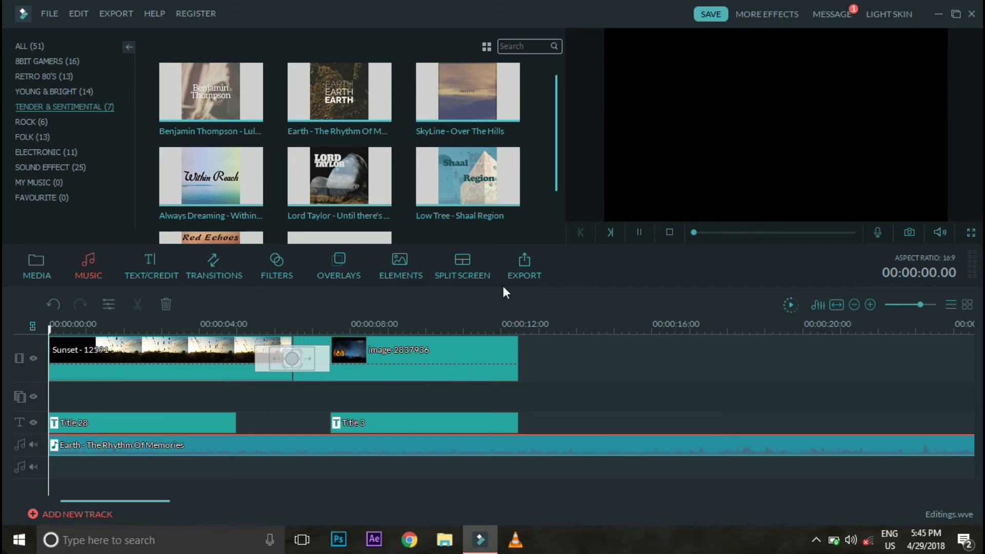
- Split the Earth music clip at the end of the pumpkin image and delete the part beyond it
left_click(522, 328)
left_click_drag(522, 328, 519, 330)
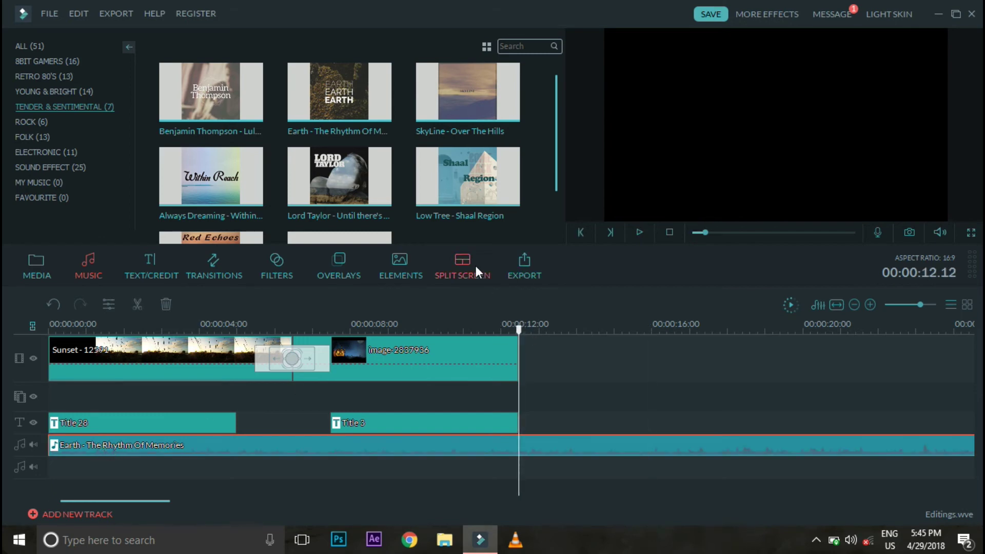
right_click(547, 452)
left_click(575, 401)
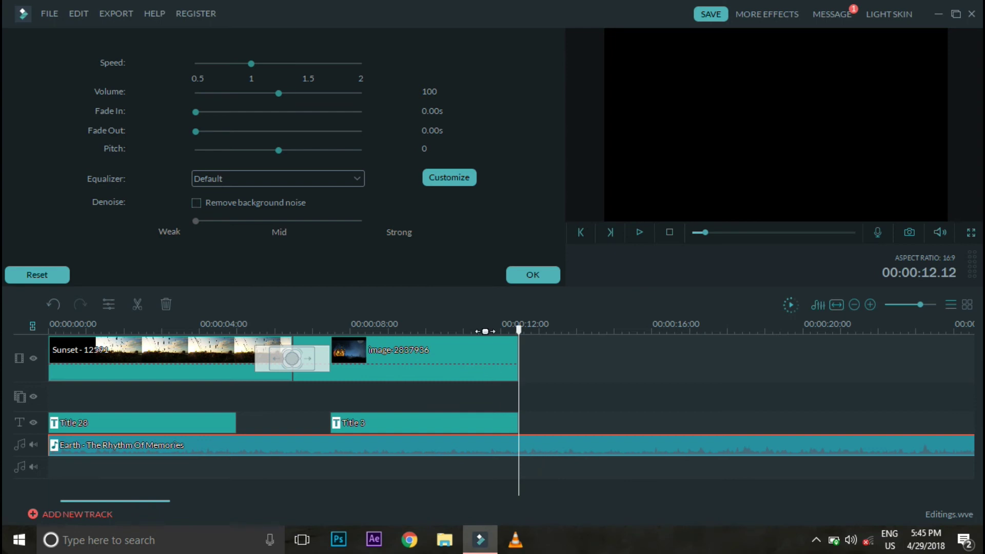
right_click(521, 445)
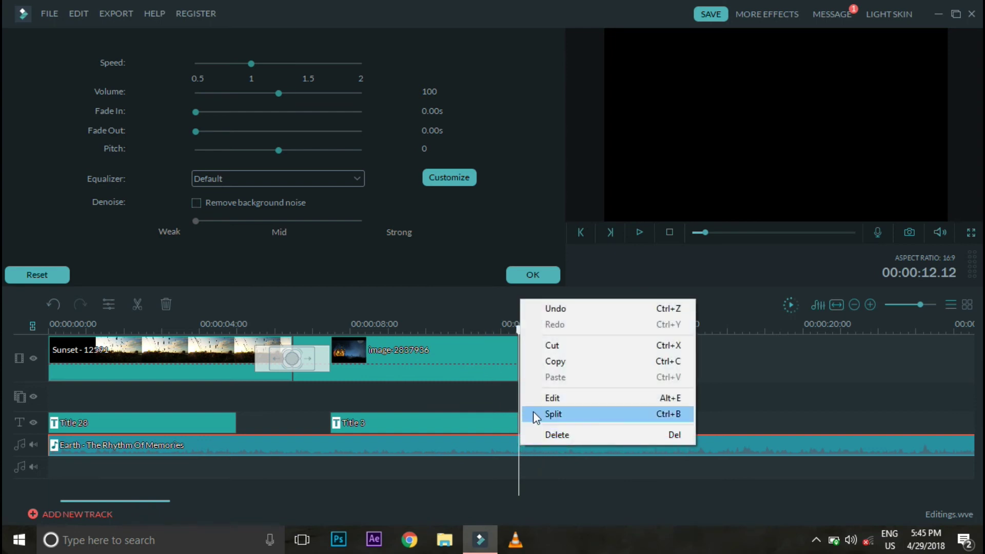
left_click(535, 447)
right_click(533, 445)
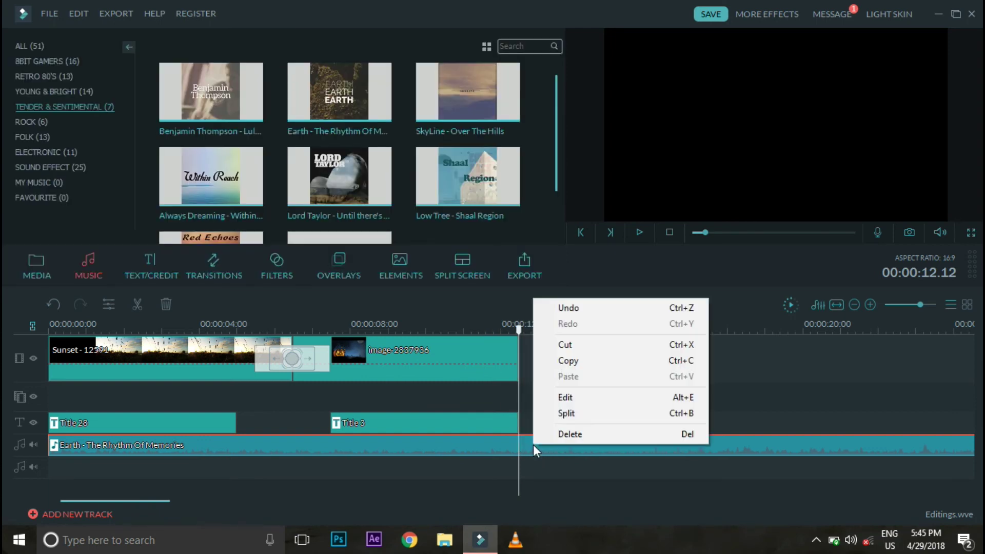
left_click(560, 416)
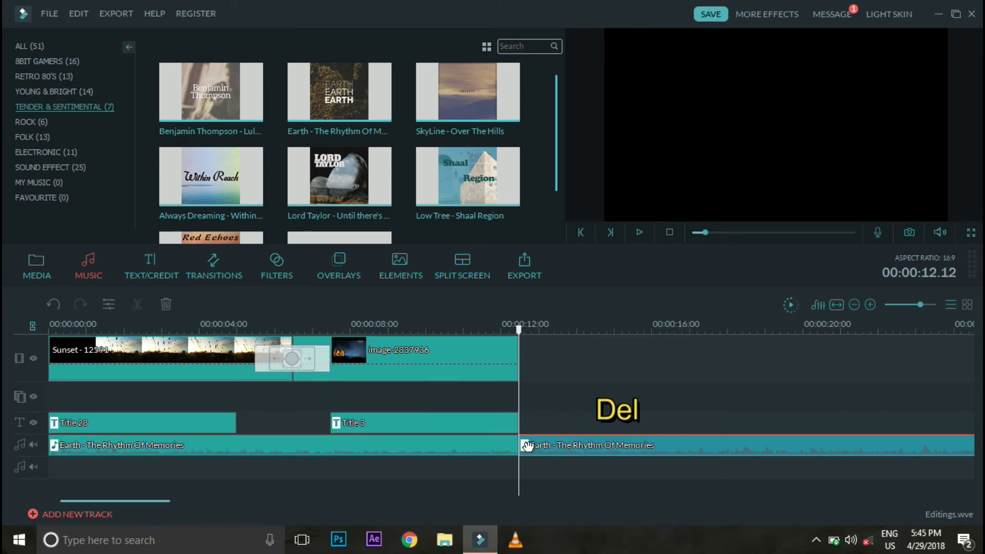
key("Delete")
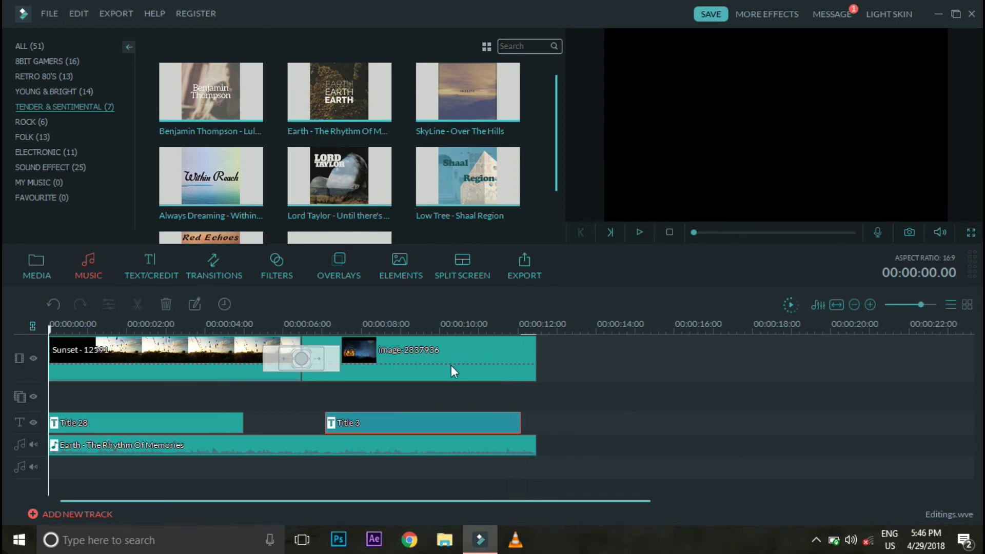
- Set the Earth music clip's fade-out to 1.04 s and preview how the video ends
double_click(478, 451)
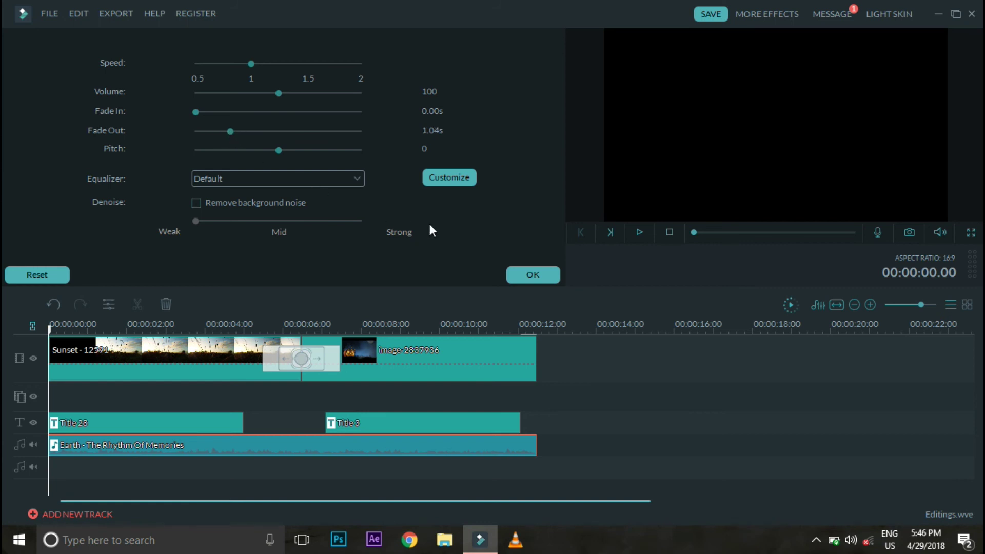
left_click(545, 281)
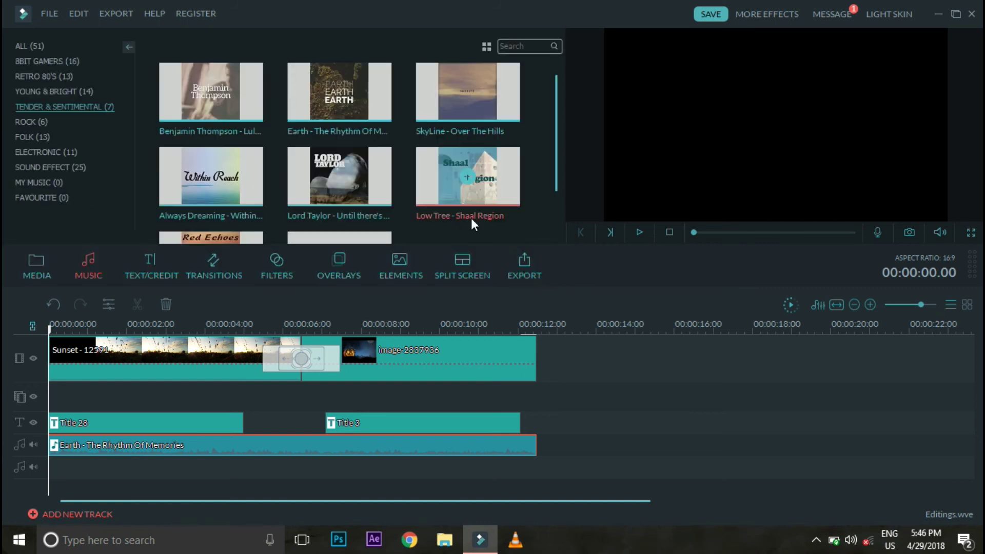
left_click(436, 323)
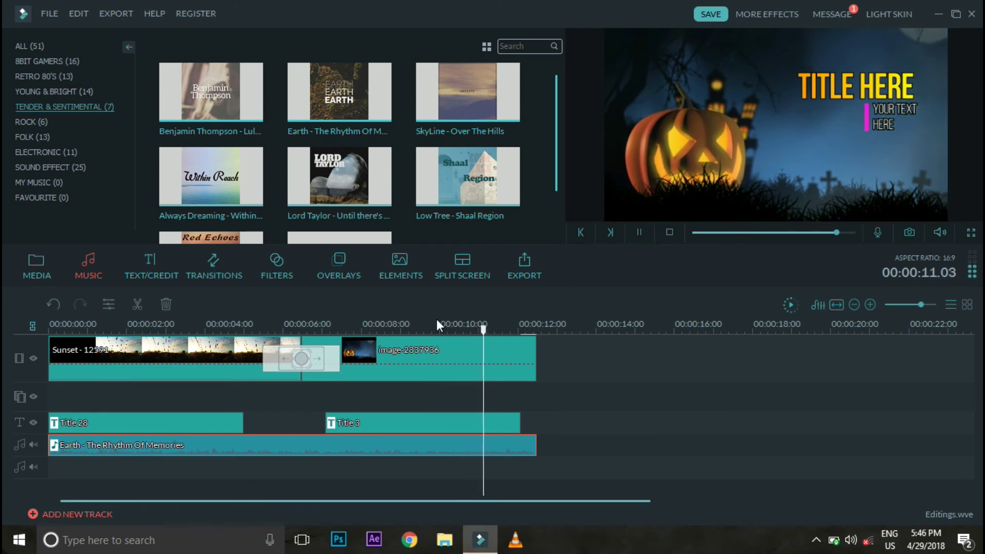
left_click(504, 326)
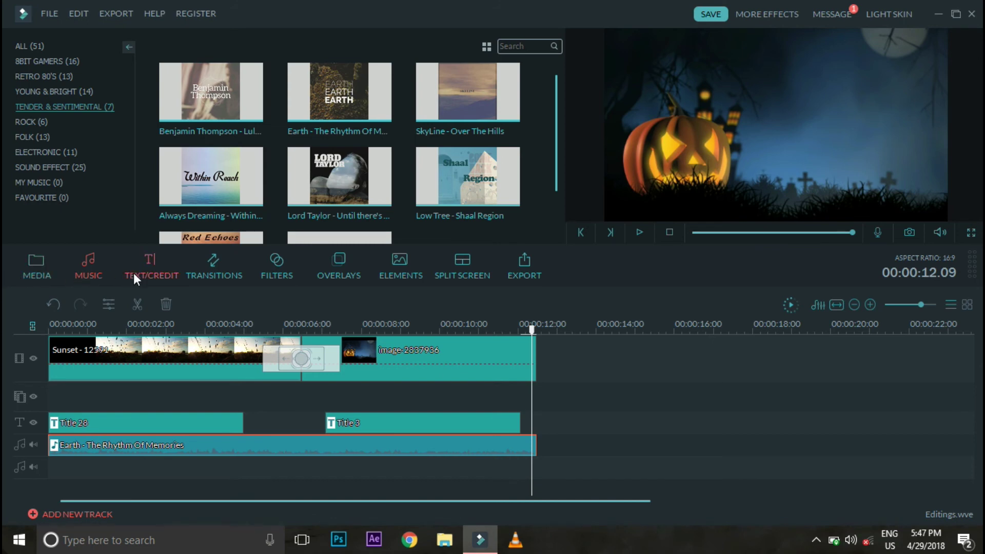
- Add the Col_merge transition at the end of the pumpkin image and preview it
left_click(208, 272)
left_click(317, 183)
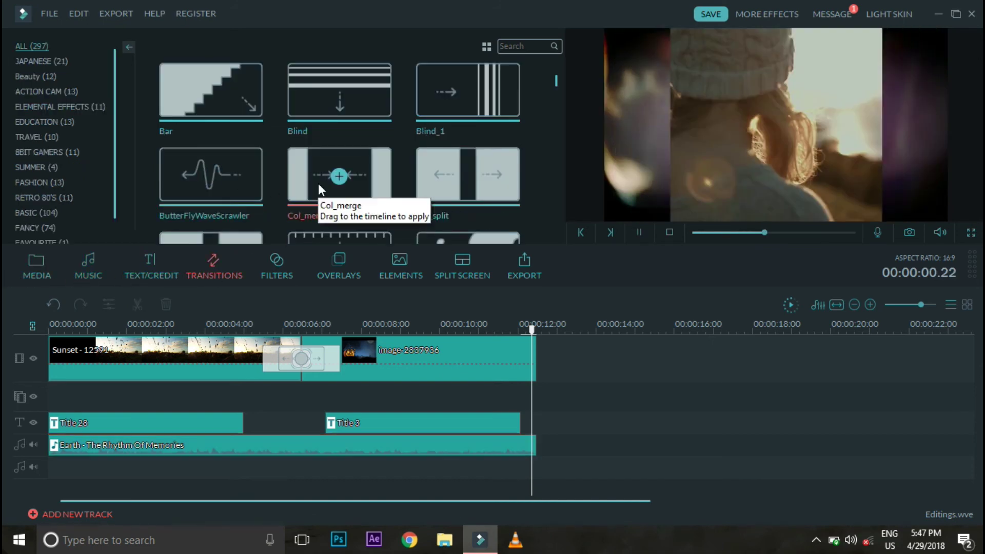
left_click_drag(318, 187, 527, 358)
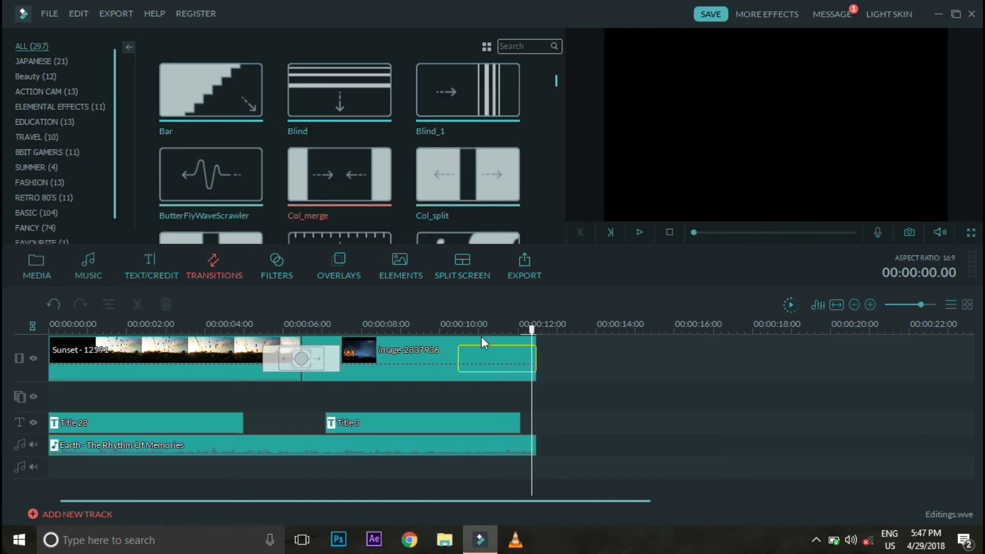
left_click(396, 324)
key("space")
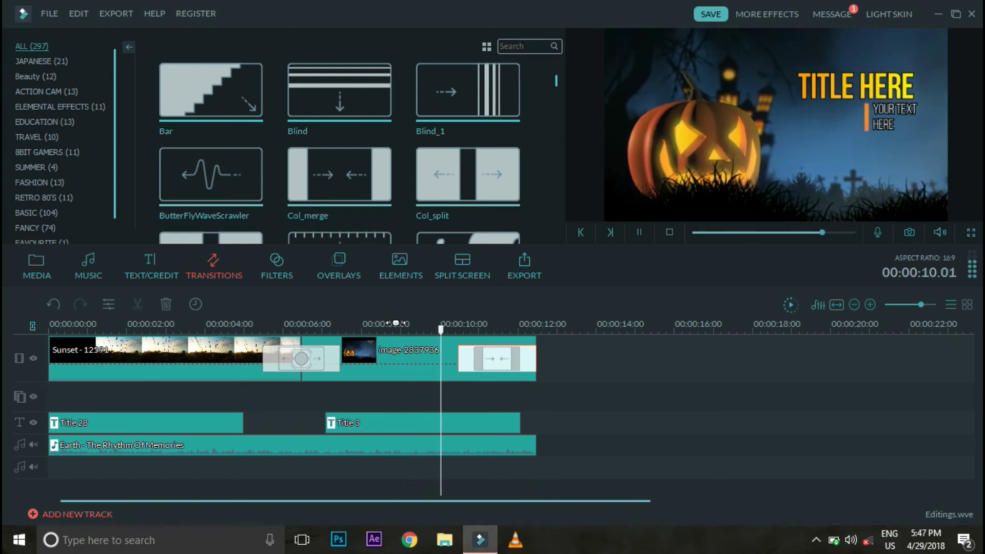